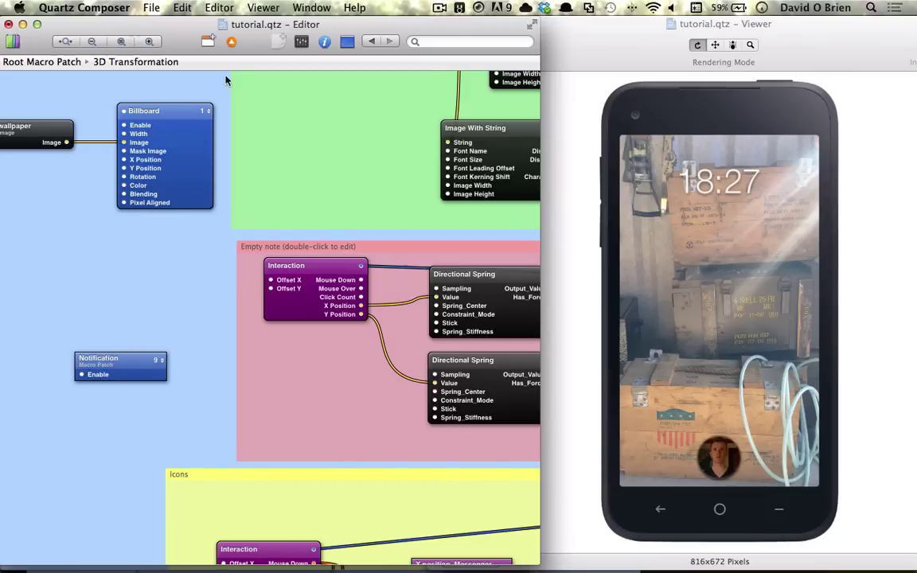
# Create a new empty macro patch above Notification and open it
pyautogui.scroll(-1, 226, 82)
pyautogui.click(207, 46)
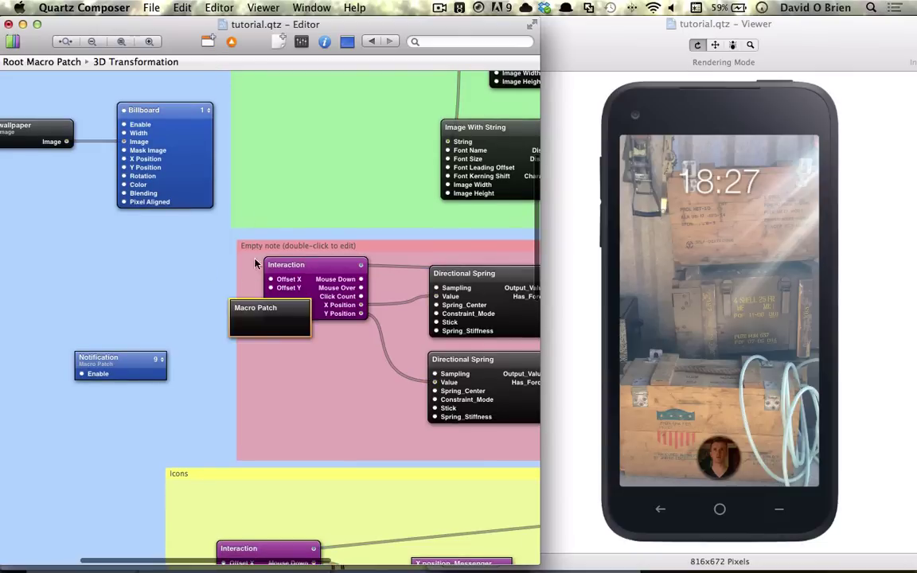
pyautogui.moveTo(242, 298); pyautogui.dragTo(121, 312)
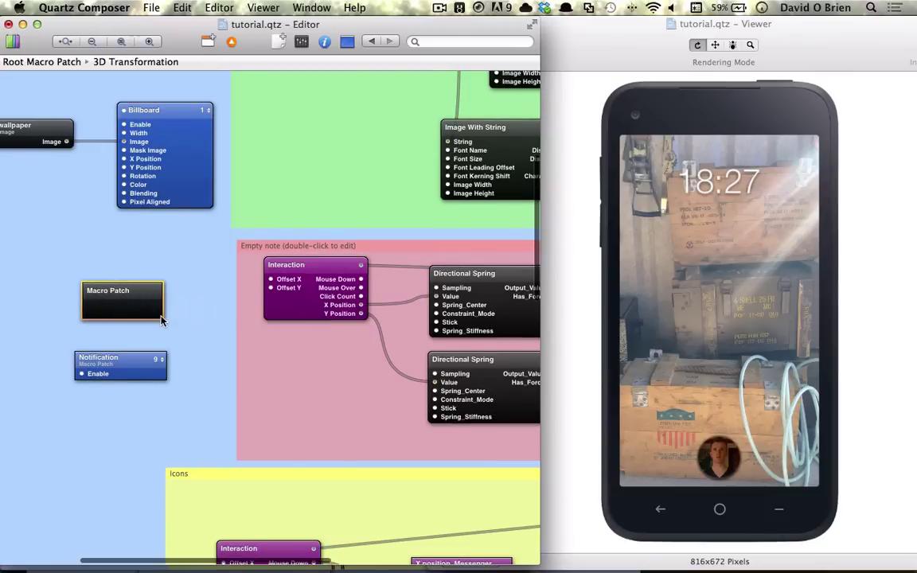
pyautogui.doubleClick(123, 310)
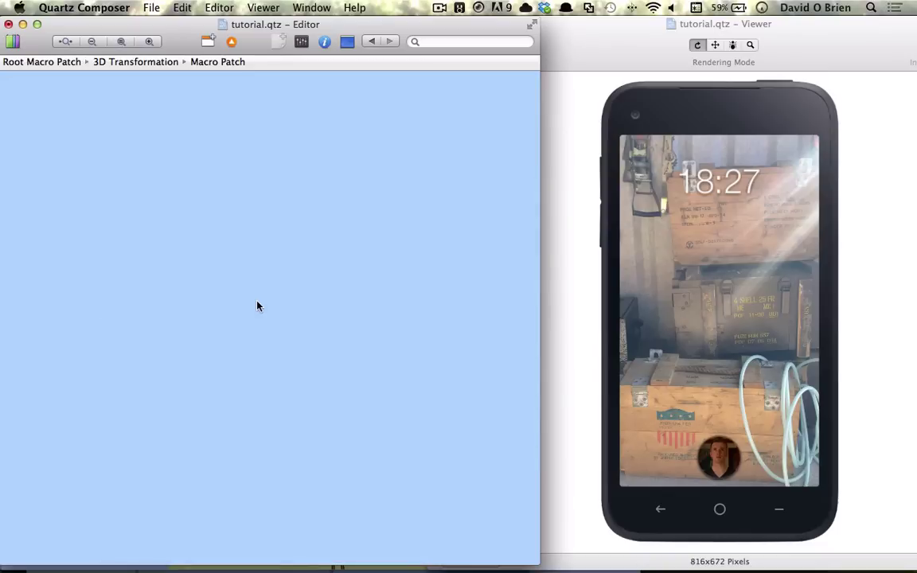
# Add a 3D Transformation patch from the Library by searching '3d'
pyautogui.press('super+shift+l')
pyautogui.write('3d')
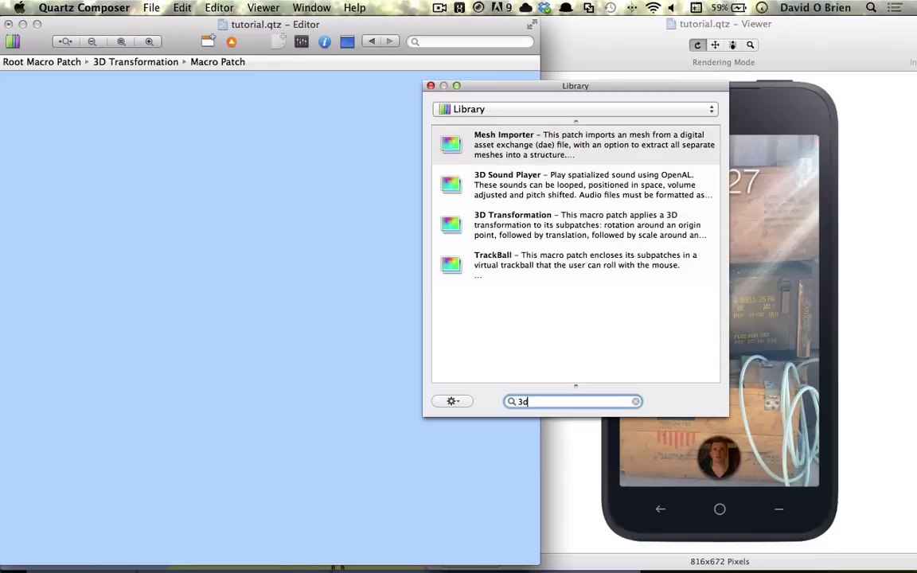
pyautogui.press('Return')
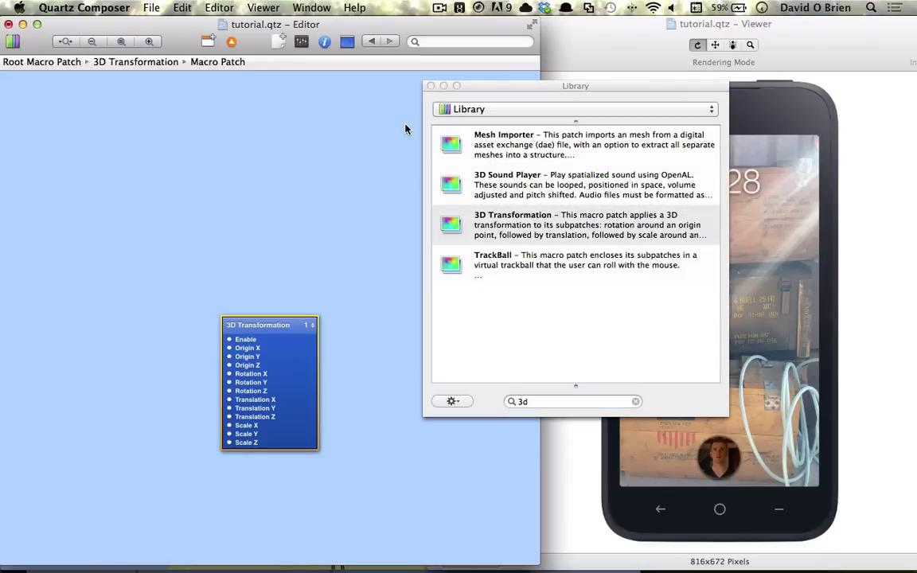
pyautogui.click(430, 86)
# Inside the 3D Transformation, add a Sprite patch by searching 'spr'
pyautogui.doubleClick(288, 371)
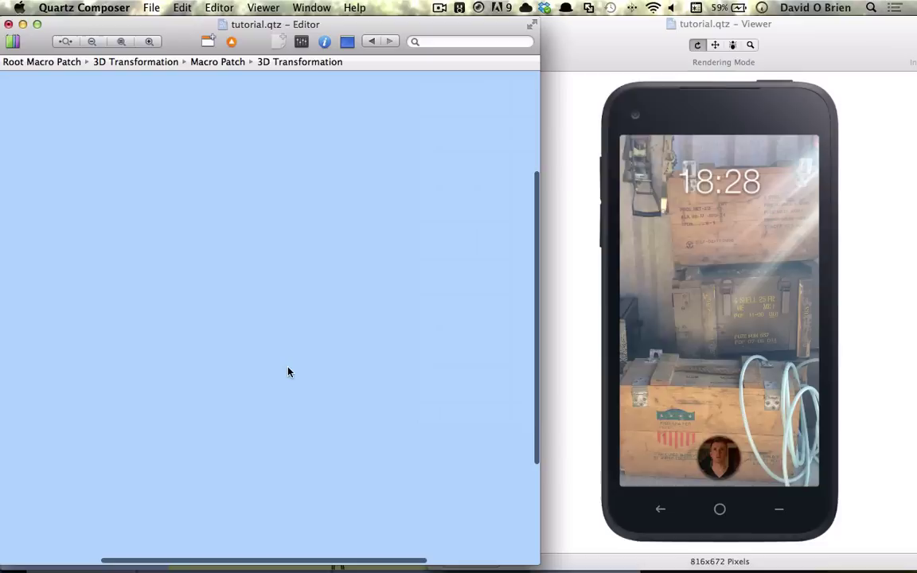
pyautogui.press('super+shift+l')
pyautogui.write('spr')
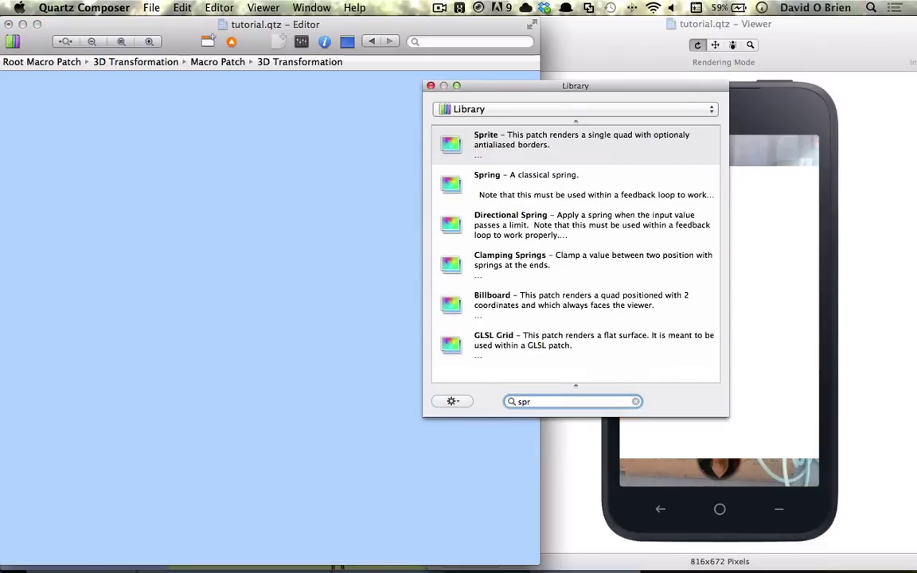
pyautogui.press('Return')
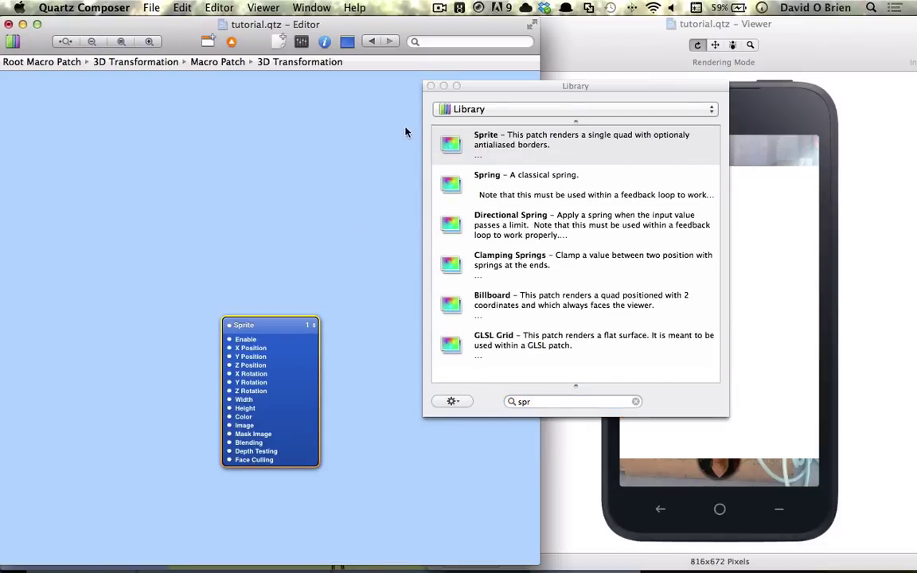
# Centre the Sprite patch and set its Width and Height to 0.17 in the inspector
pyautogui.click(430, 86)
pyautogui.moveTo(282, 353); pyautogui.dragTo(362, 272)
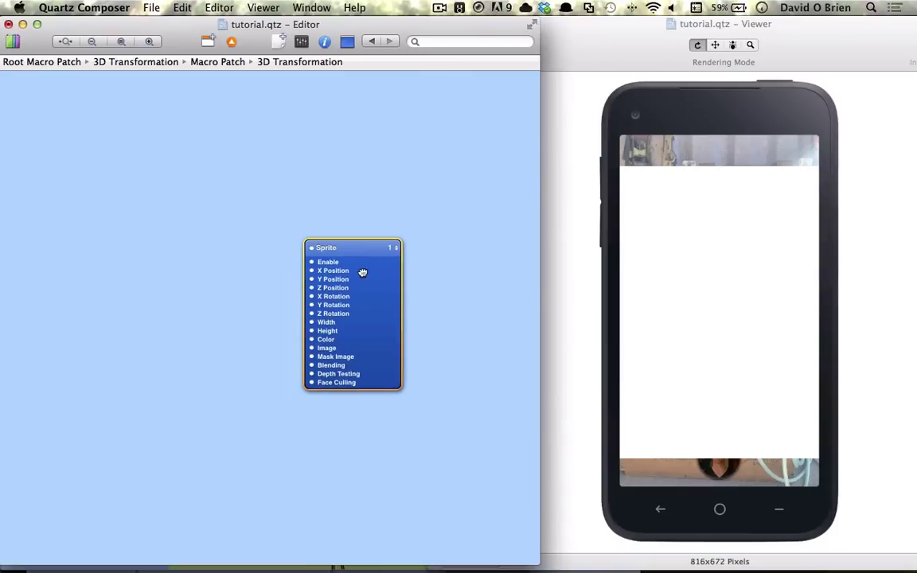
pyautogui.press('super+i')
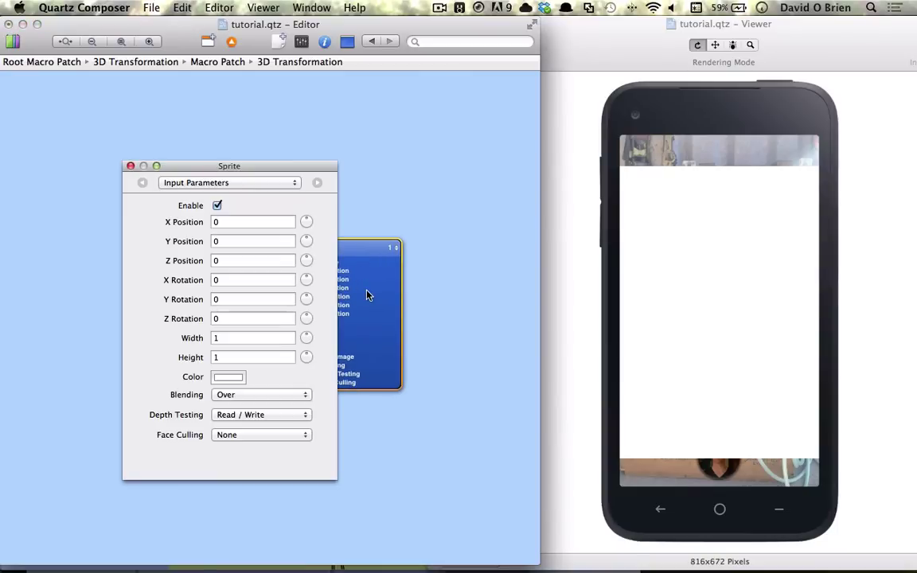
pyautogui.doubleClick(229, 339)
pyautogui.write('.17')
pyautogui.press('Tab')
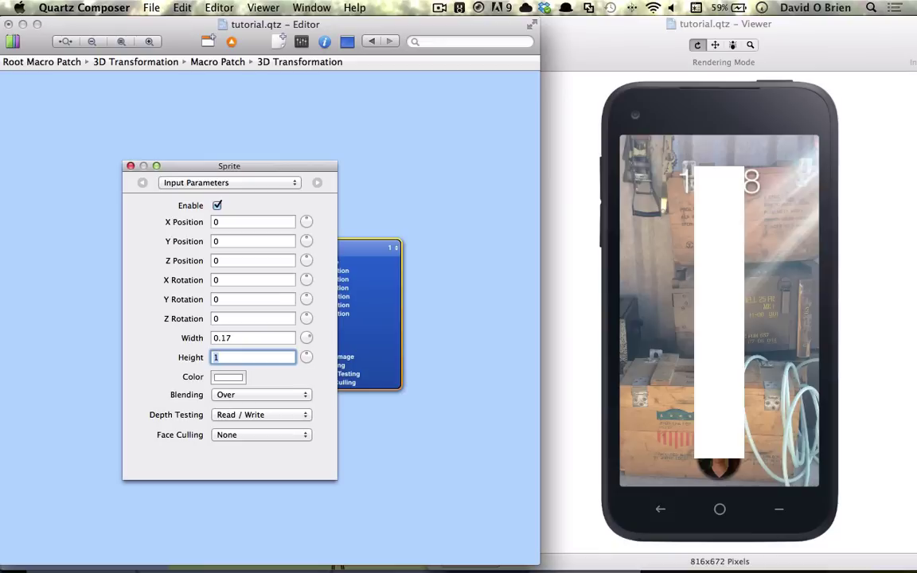
pyautogui.write('.17')
pyautogui.press('Return')
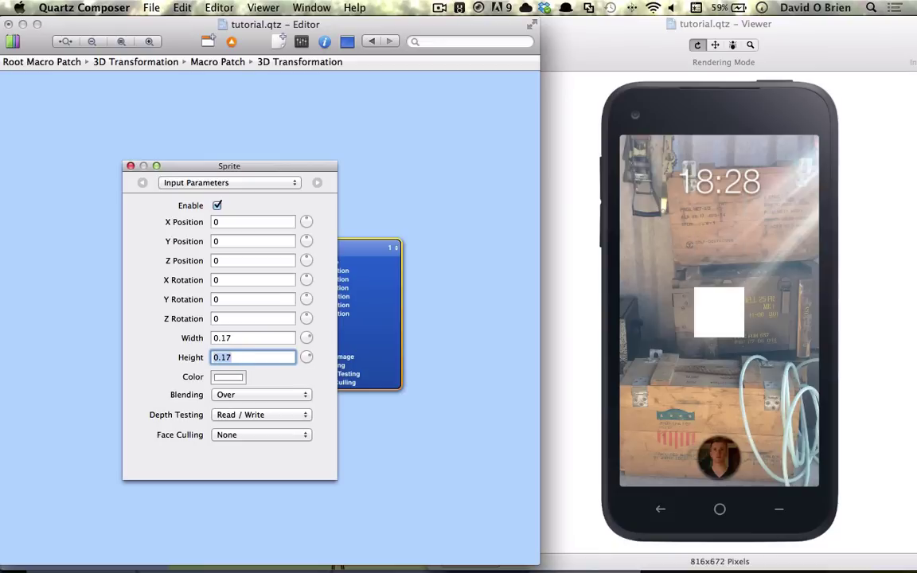
# Publish the Sprite's Interaction and X Position inputs, keeping their default names
pyautogui.press('super+i')
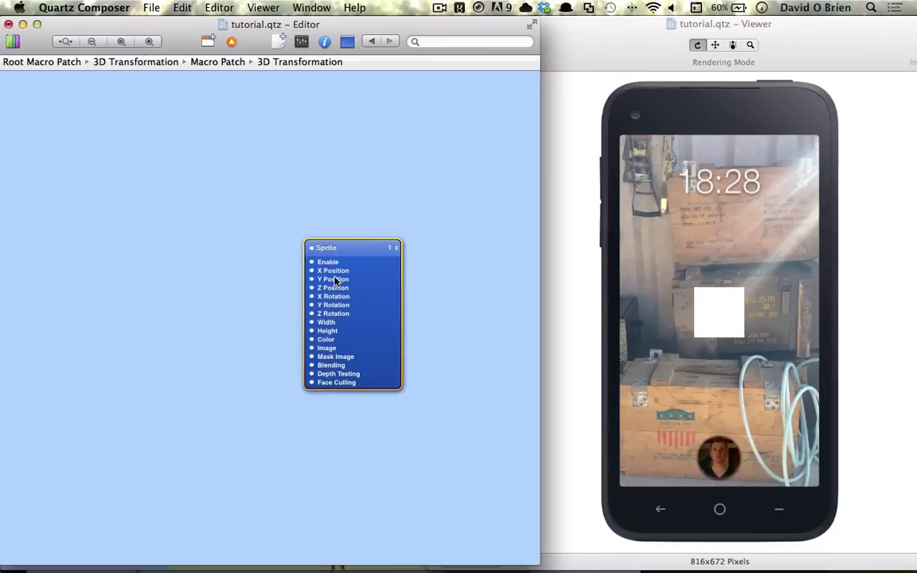
pyautogui.rightClick(370, 303)
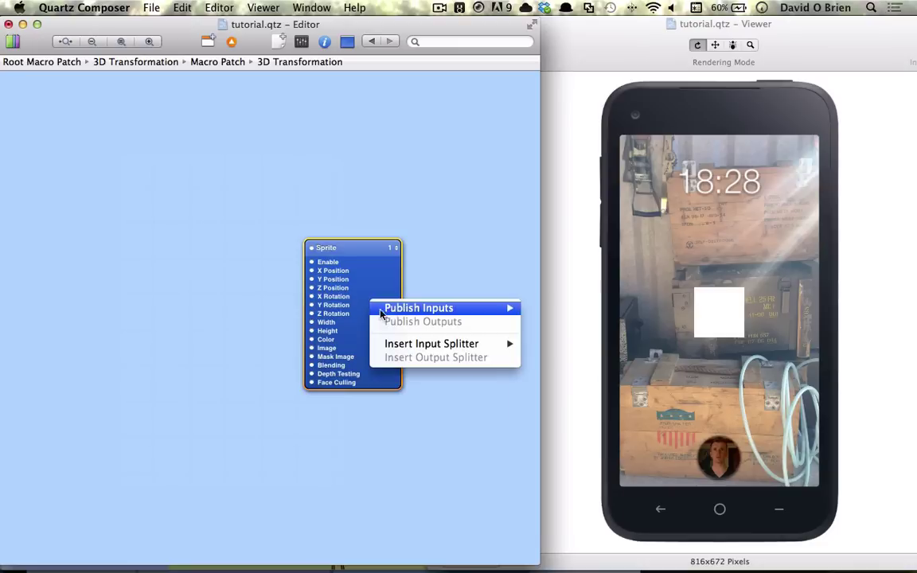
pyautogui.moveTo(508, 311)
pyautogui.click(561, 322)
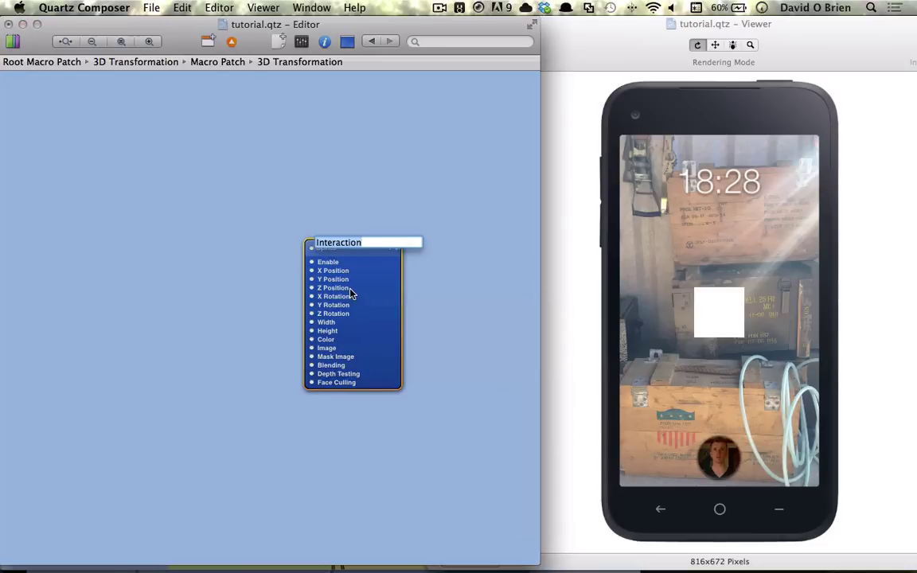
pyautogui.press('Return')
pyautogui.rightClick(353, 293)
pyautogui.moveTo(398, 296)
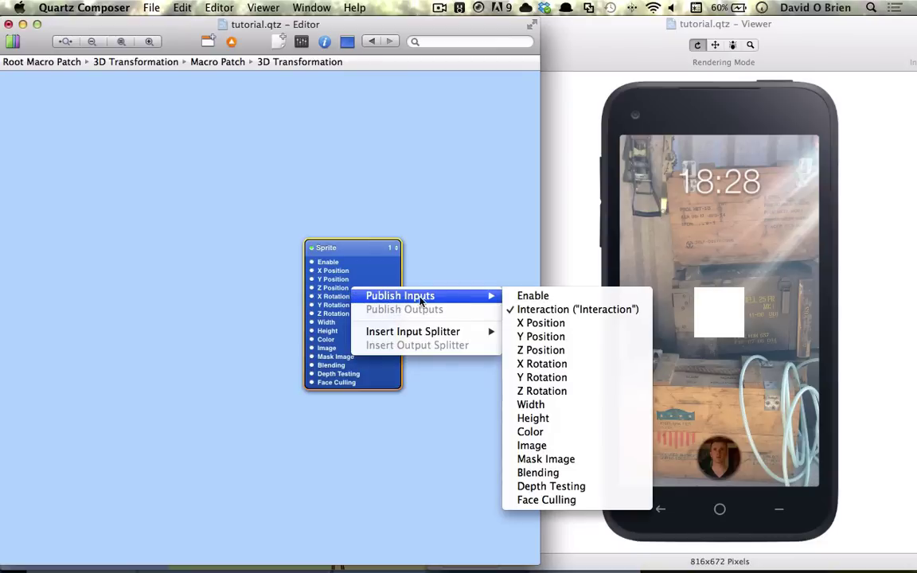
pyautogui.click(529, 321)
pyautogui.press('Return')
# Publish the Sprite's Y Position and Image inputs, keeping their default names
pyautogui.rightClick(369, 295)
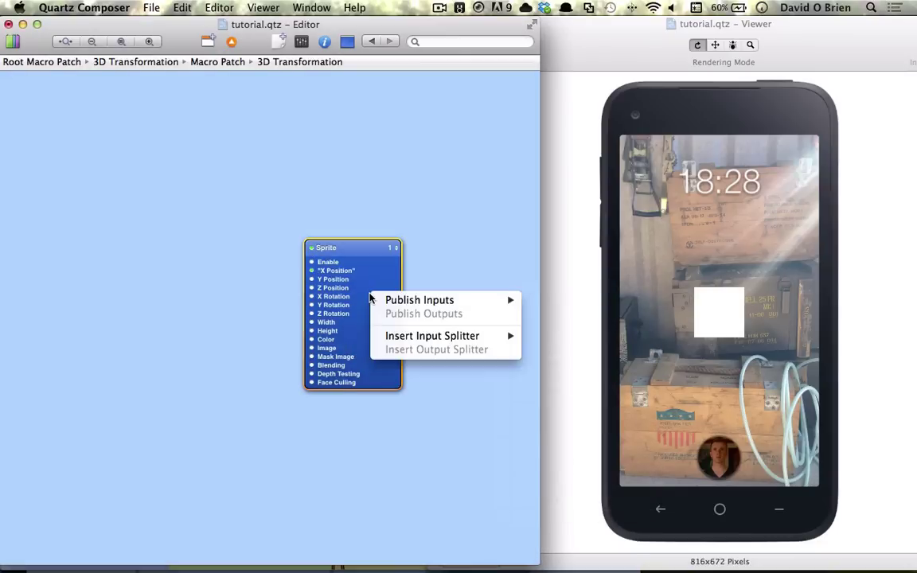
pyautogui.moveTo(472, 309)
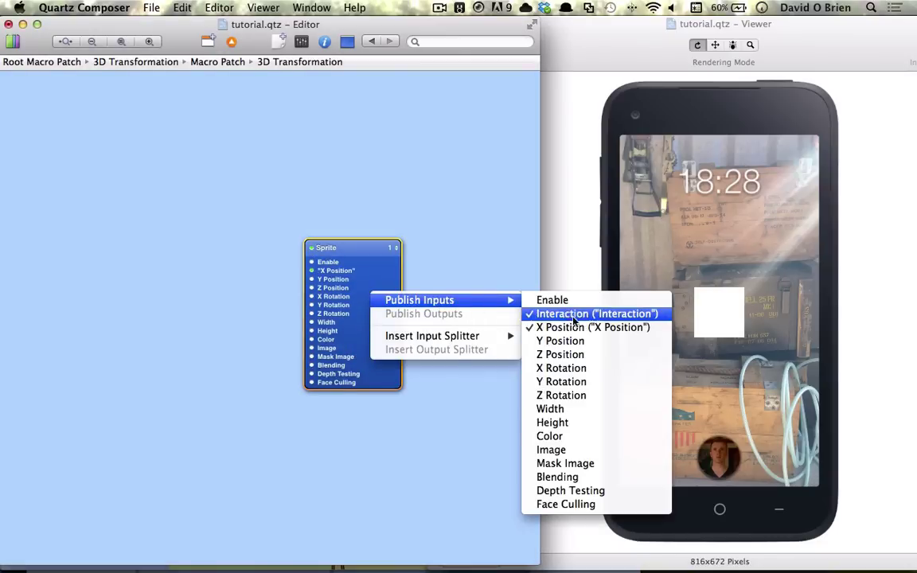
pyautogui.click(541, 341)
pyautogui.press('Return')
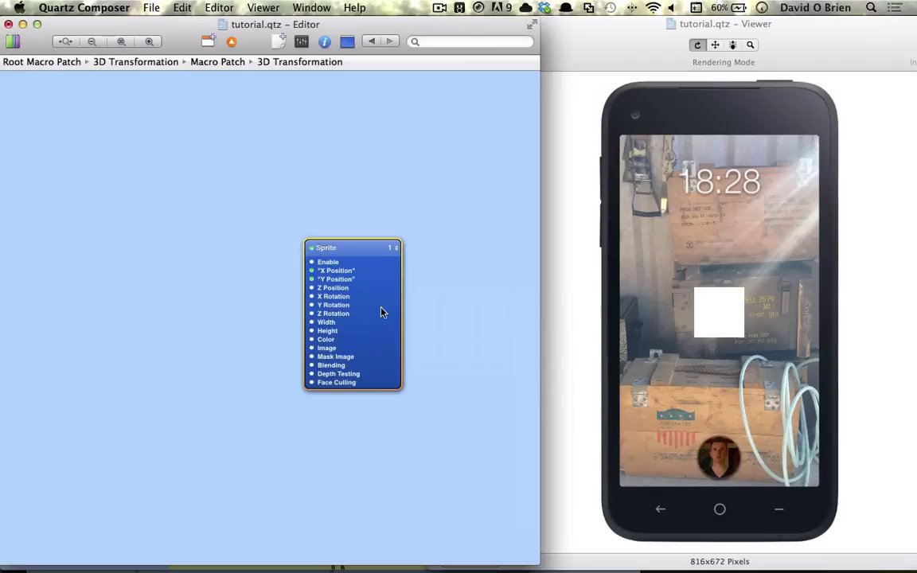
pyautogui.rightClick(380, 309)
pyautogui.moveTo(402, 311)
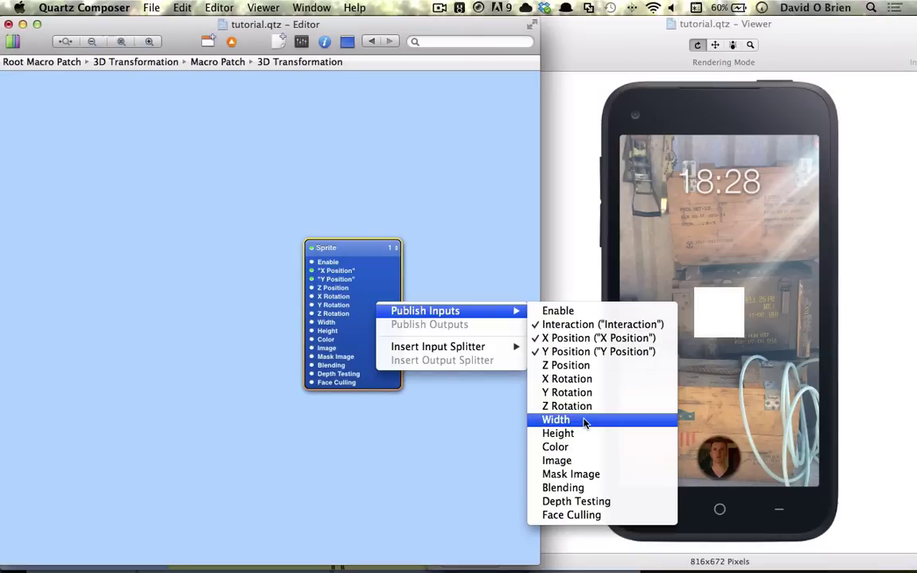
pyautogui.click(581, 461)
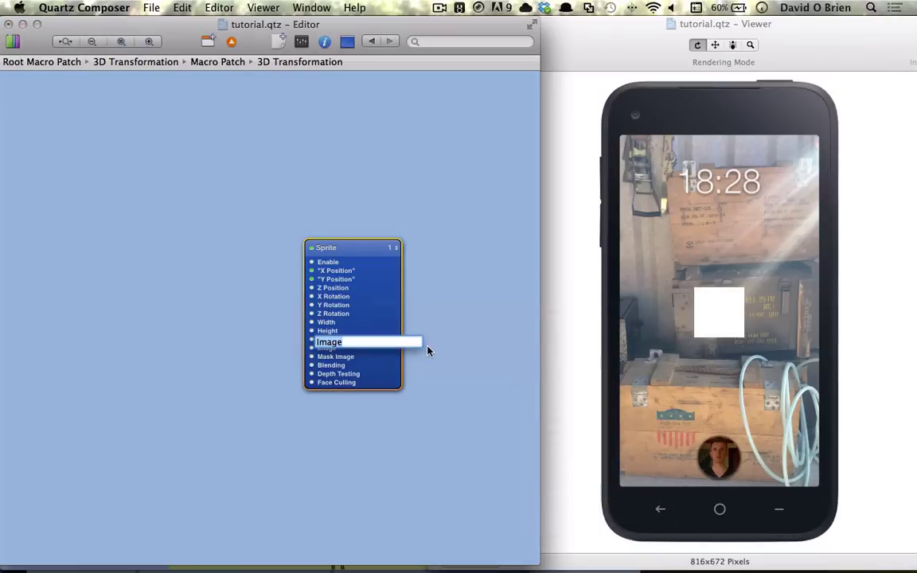
pyautogui.press('Return')
# Return to the macro level and reposition the 3D Transformation patch on the canvas
pyautogui.click(232, 44)
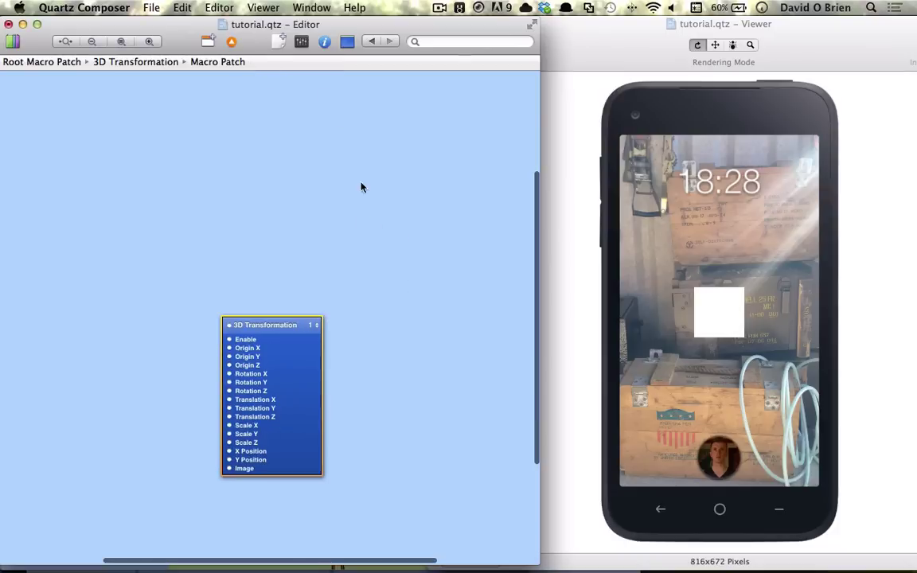
pyautogui.moveTo(280, 368); pyautogui.dragTo(375, 299)
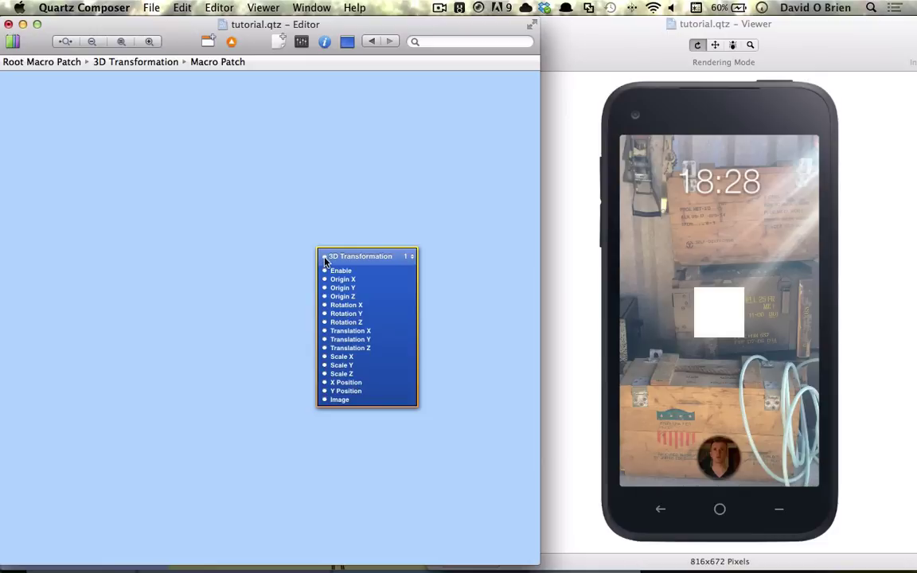
pyautogui.moveTo(366, 256); pyautogui.dragTo(399, 240)
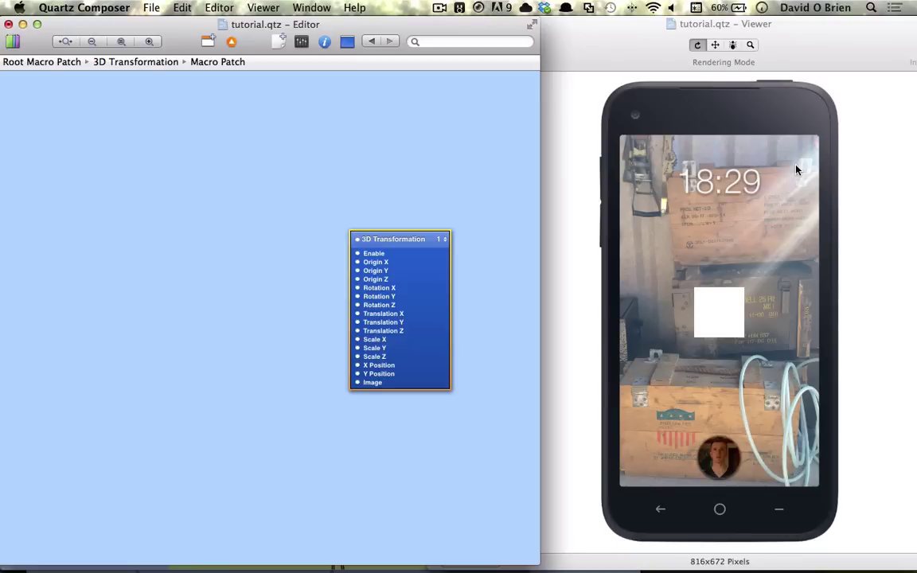
pyautogui.moveTo(376, 281); pyautogui.dragTo(415, 280)
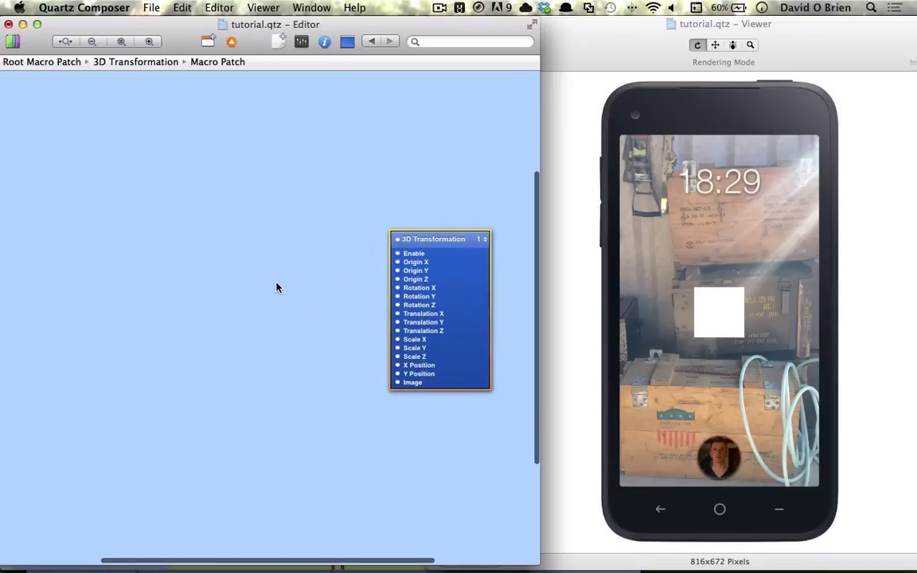
pyautogui.hscroll(-2, 277, 287)
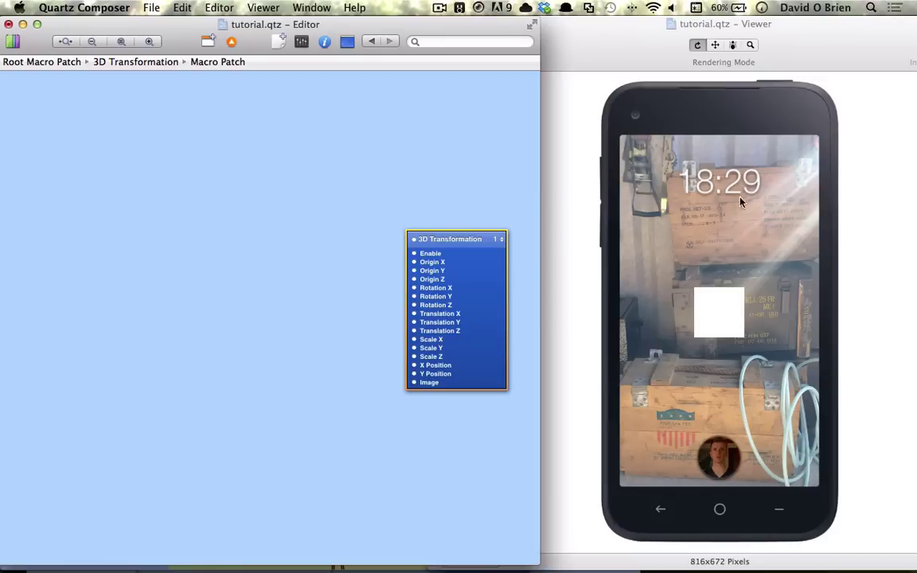
pyautogui.click(293, 315)
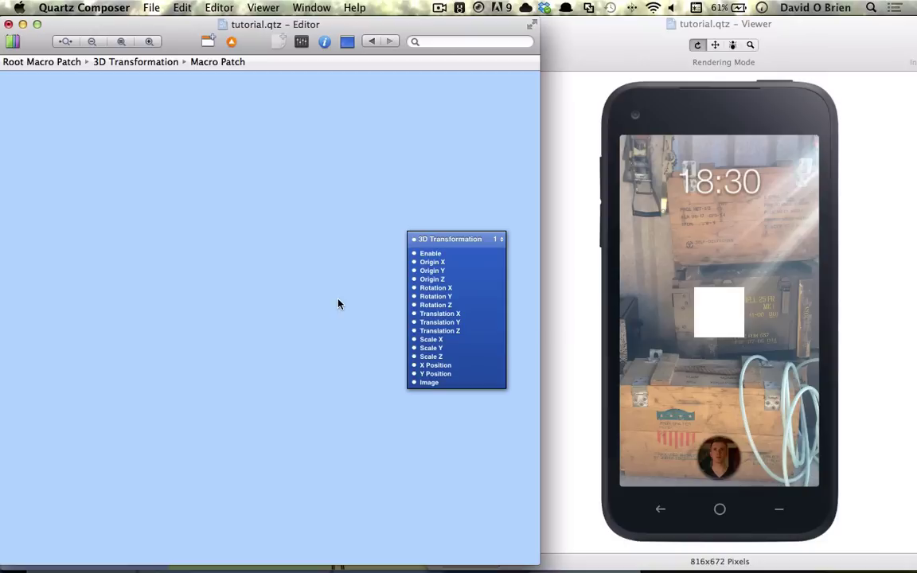
# Add two Wave Generator (LFO) patches, stacking one beneath the other
pyautogui.press('super+Return')
pyautogui.write('lfo')
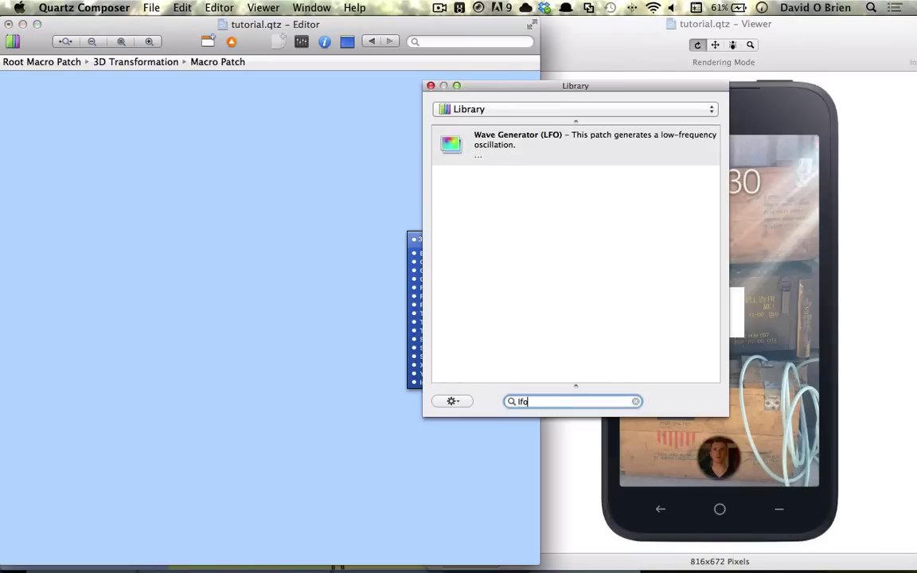
pyautogui.press('Return')
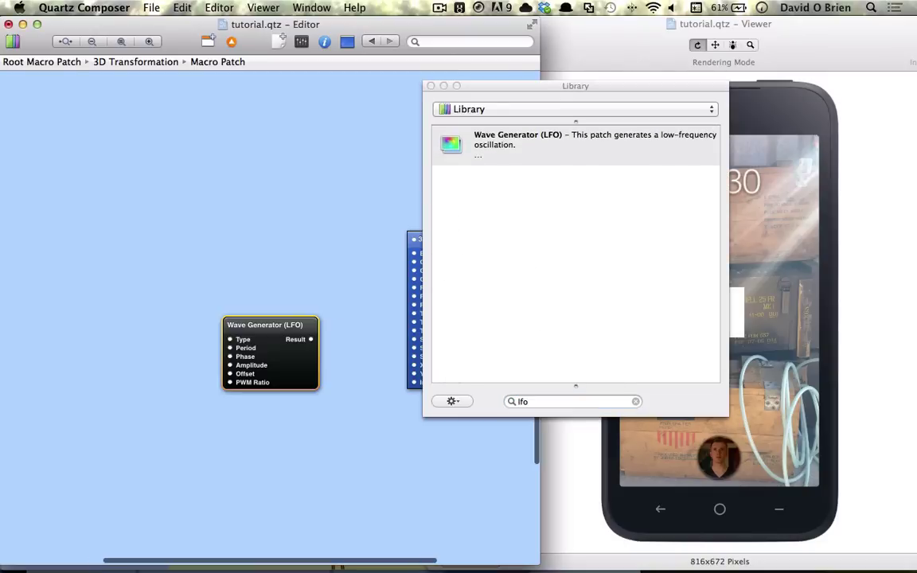
pyautogui.moveTo(249, 326); pyautogui.dragTo(247, 254)
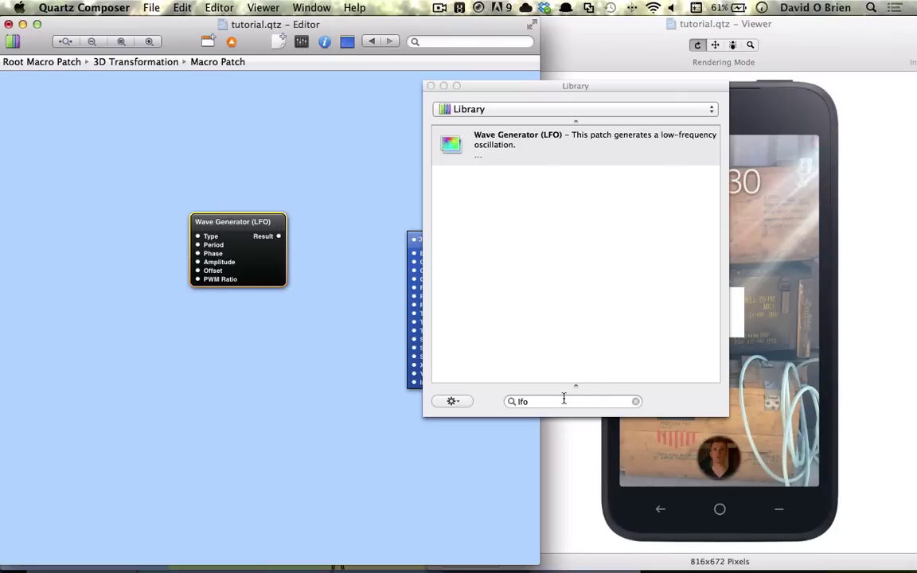
pyautogui.doubleClick(517, 141)
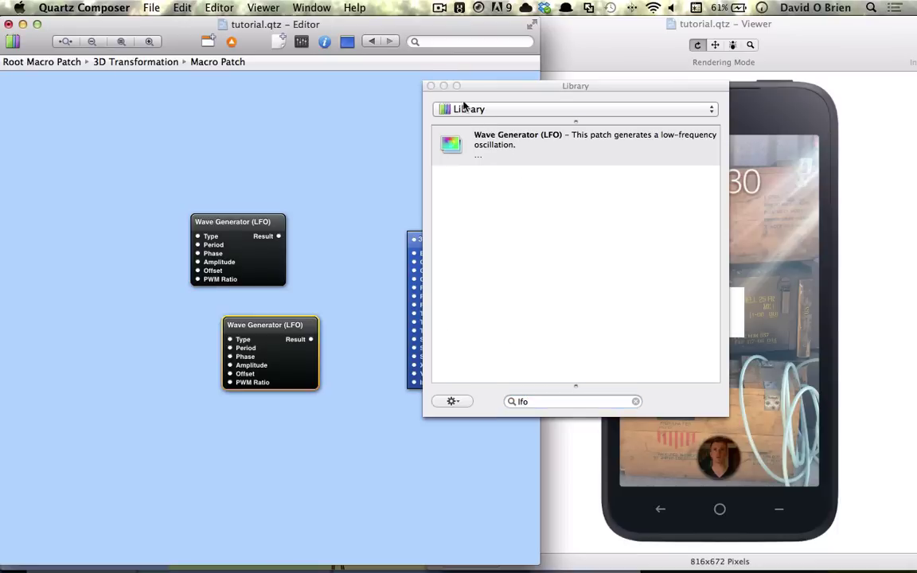
pyautogui.click(430, 86)
pyautogui.moveTo(227, 325); pyautogui.dragTo(196, 316)
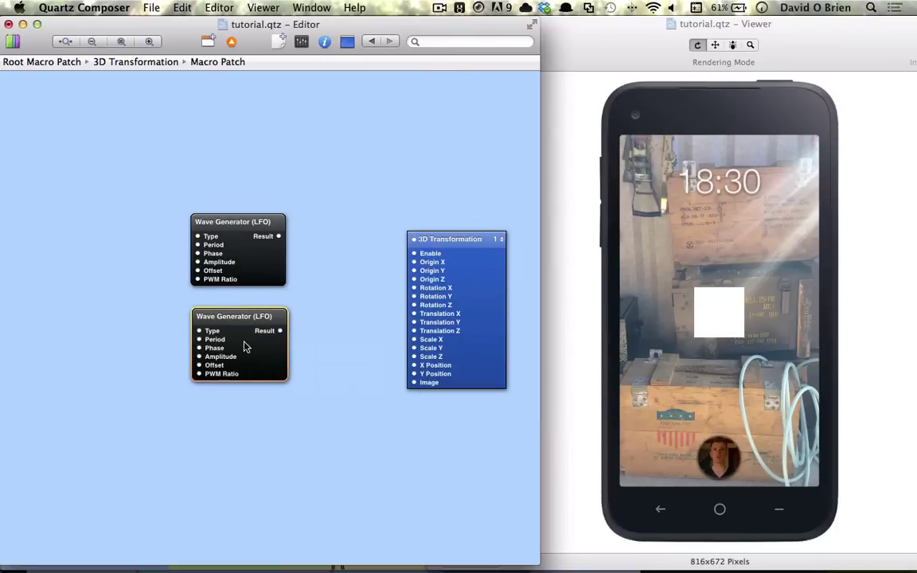
# Wire the upper LFO's Result to X Position and the lower LFO's to Y Position
pyautogui.moveTo(236, 226); pyautogui.dragTo(415, 364)
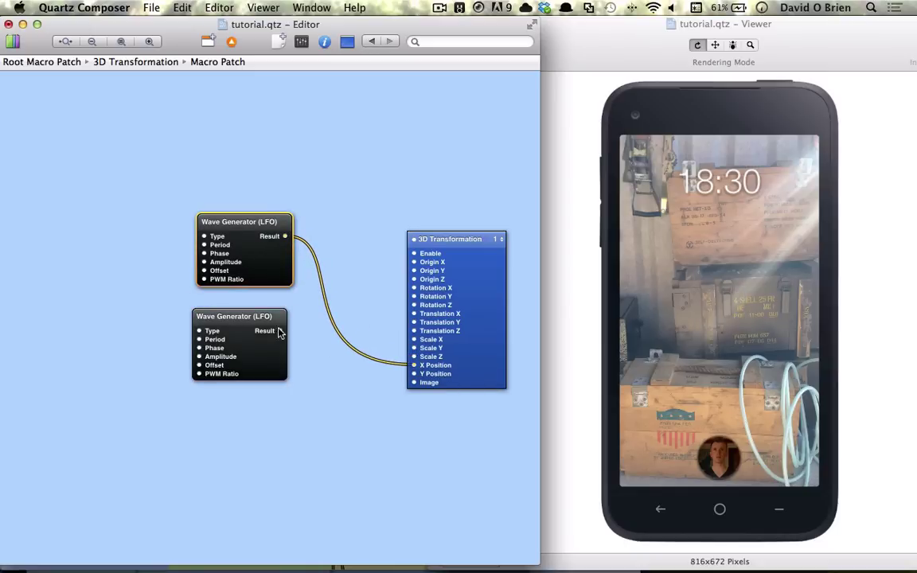
pyautogui.moveTo(280, 331); pyautogui.dragTo(413, 373)
pyautogui.moveTo(258, 353); pyautogui.dragTo(260, 378)
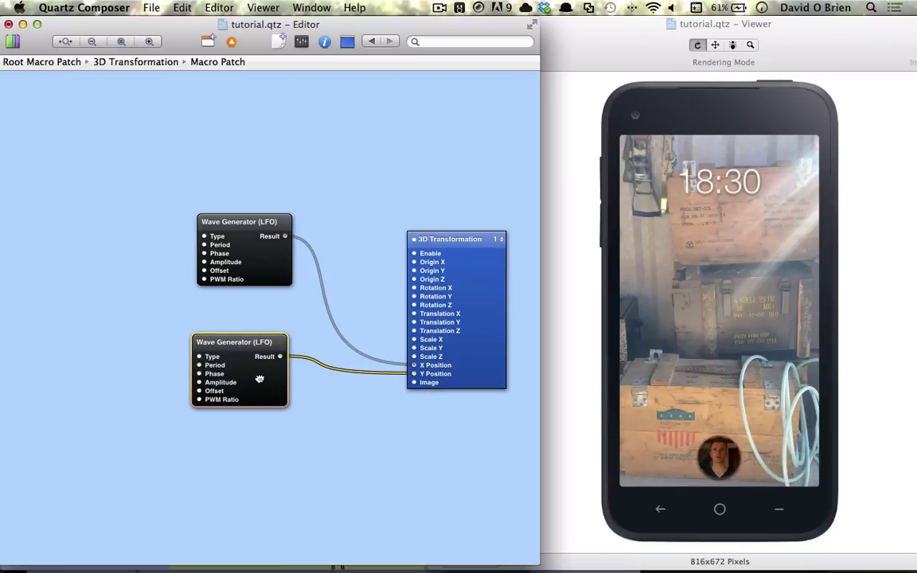
pyautogui.click(233, 263)
# Set the upper Wave Generator's Type to Cos in its inspector
pyautogui.press('super+i')
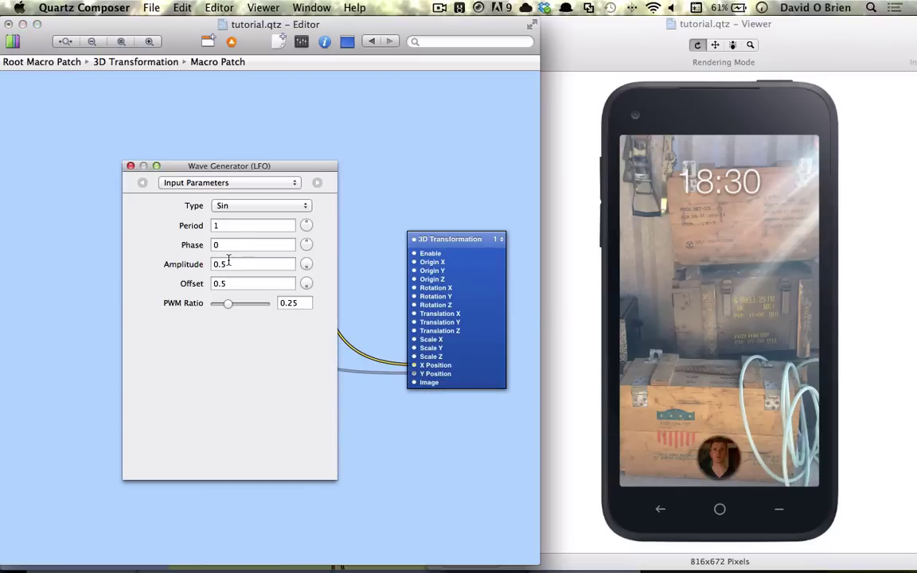
pyautogui.click(247, 207)
pyautogui.click(246, 219)
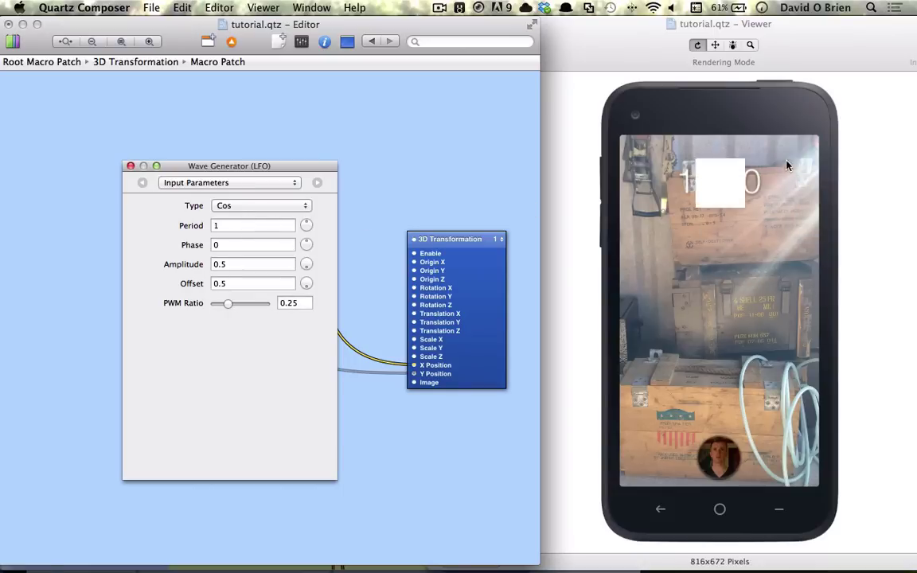
pyautogui.click(130, 165)
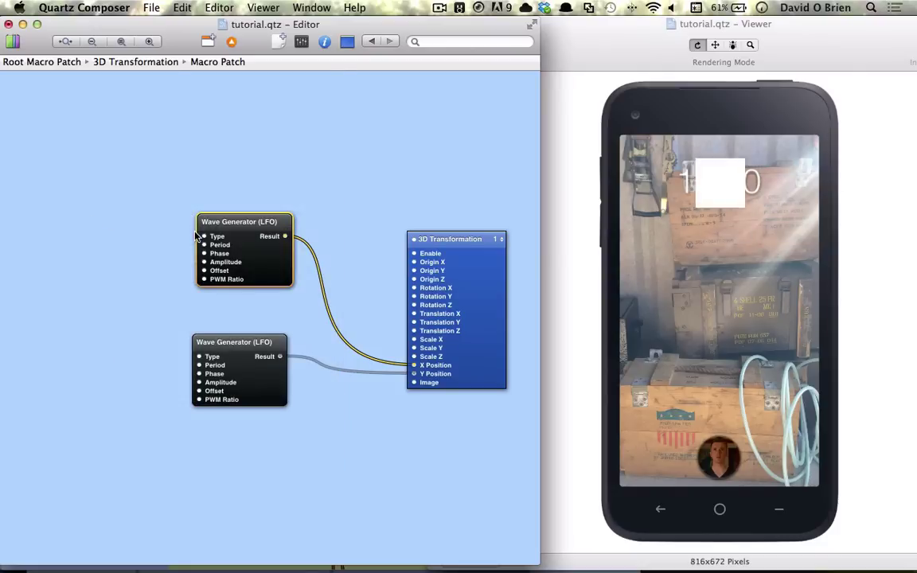
# Drag chatheadDalo2.png from Home Assets into the editor and wire it to the Image input
pyautogui.click(138, 541)
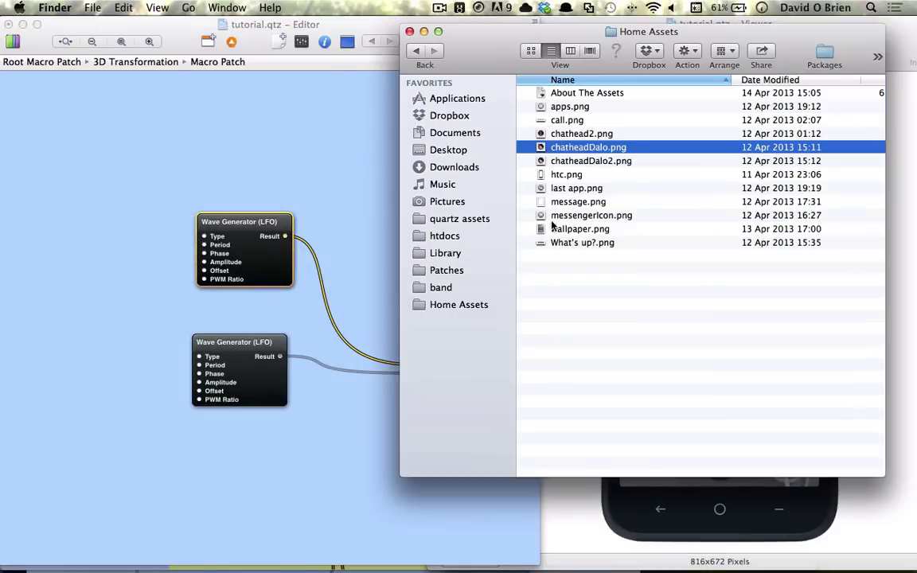
pyautogui.click(581, 164)
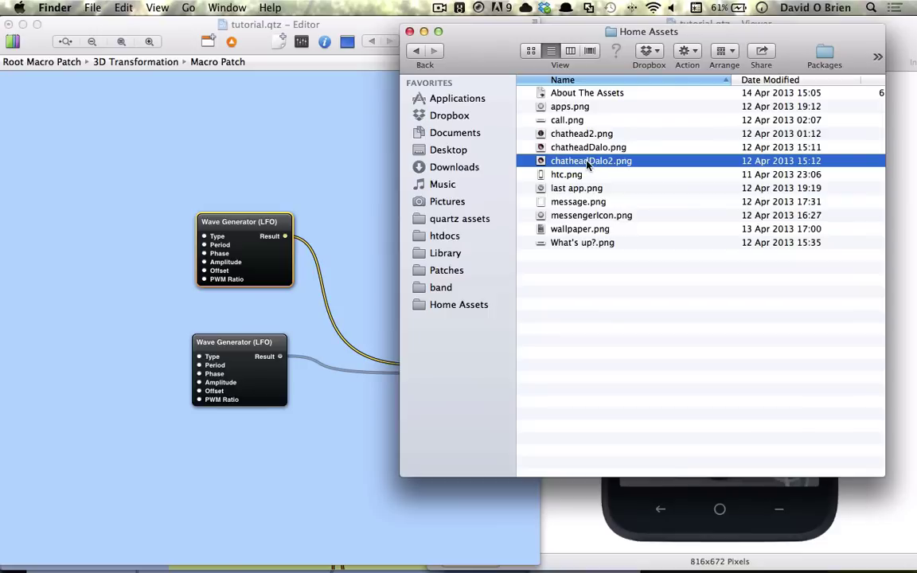
pyautogui.moveTo(562, 162); pyautogui.dragTo(414, 382)
pyautogui.click(348, 125)
pyautogui.click(566, 501)
pyautogui.moveTo(239, 312); pyautogui.dragTo(462, 410)
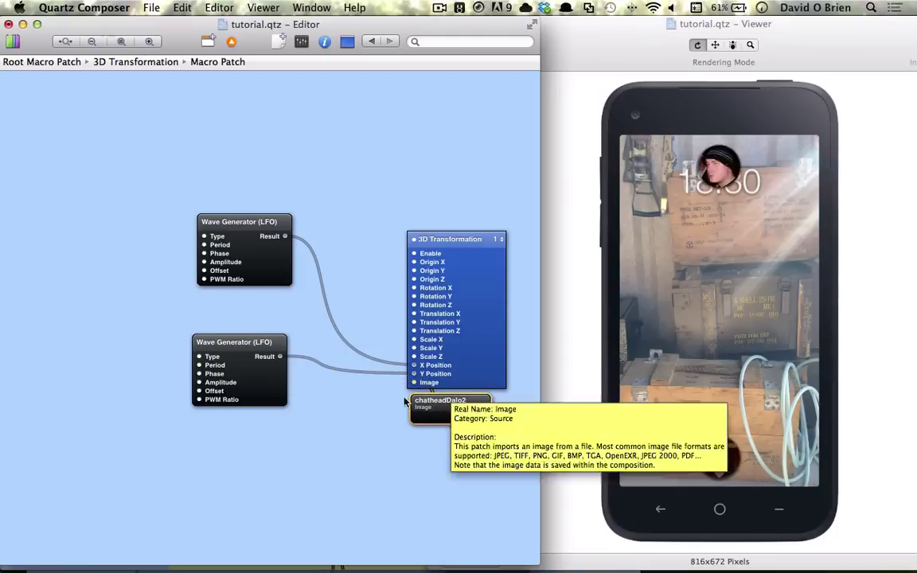
# Change the upper Wave Generator's Amplitude to 0.2
pyautogui.click(269, 370)
pyautogui.click(211, 239)
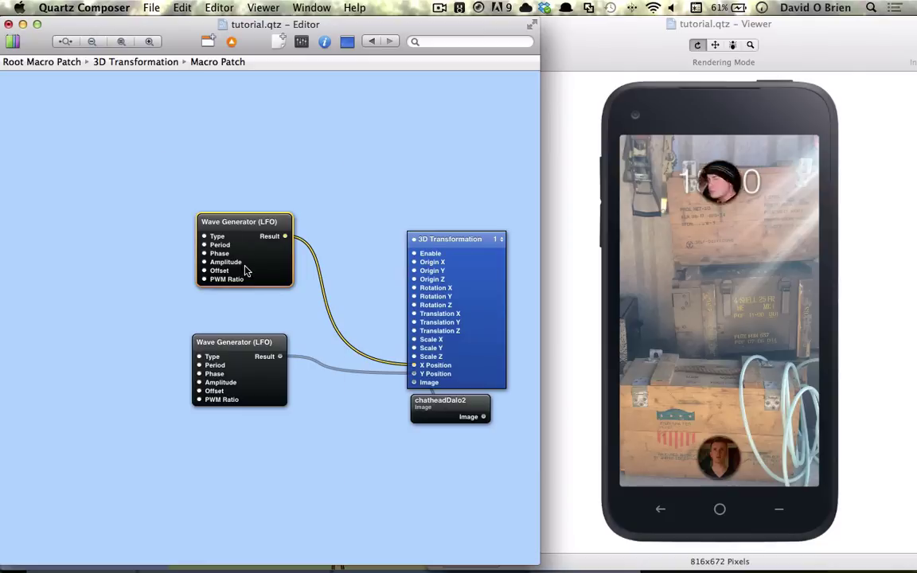
pyautogui.press('super+i')
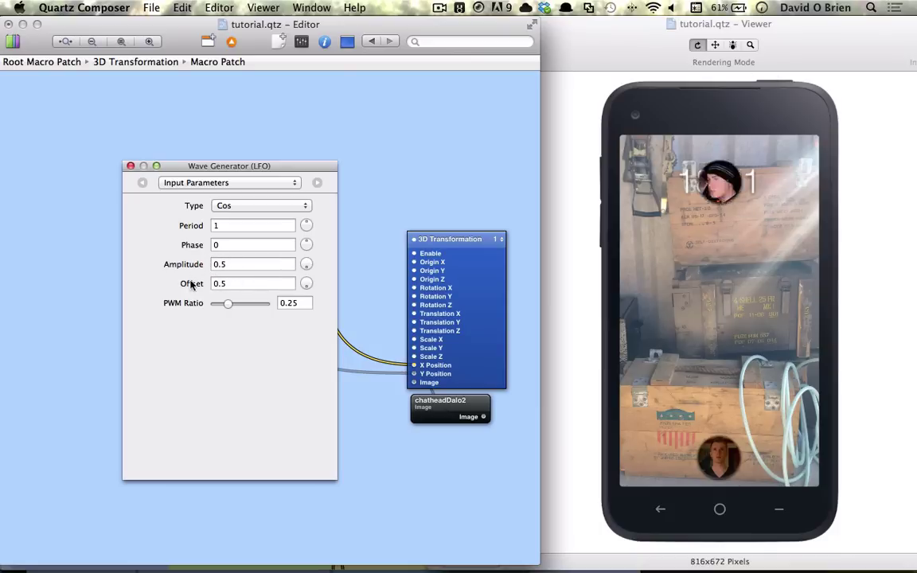
pyautogui.click(230, 264)
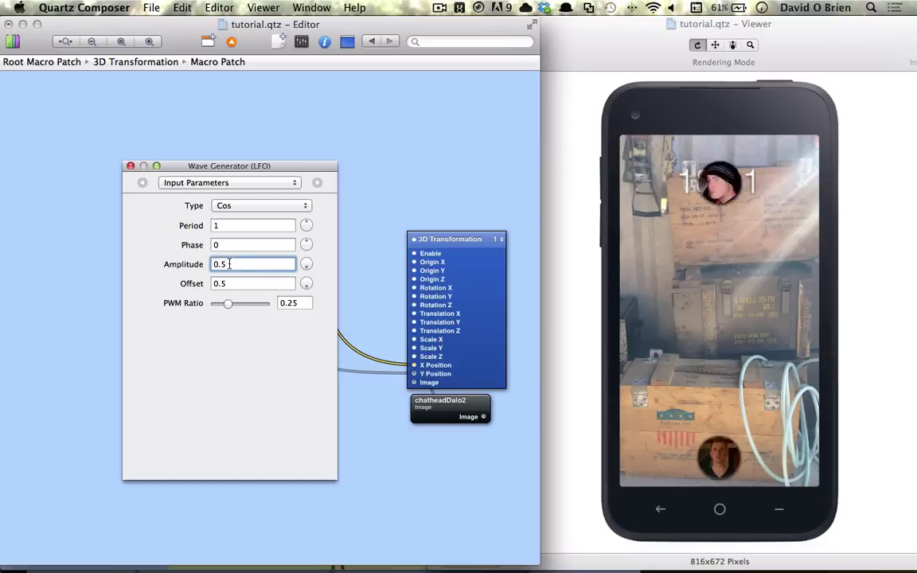
pyautogui.press('BackSpace')
pyautogui.write('2')
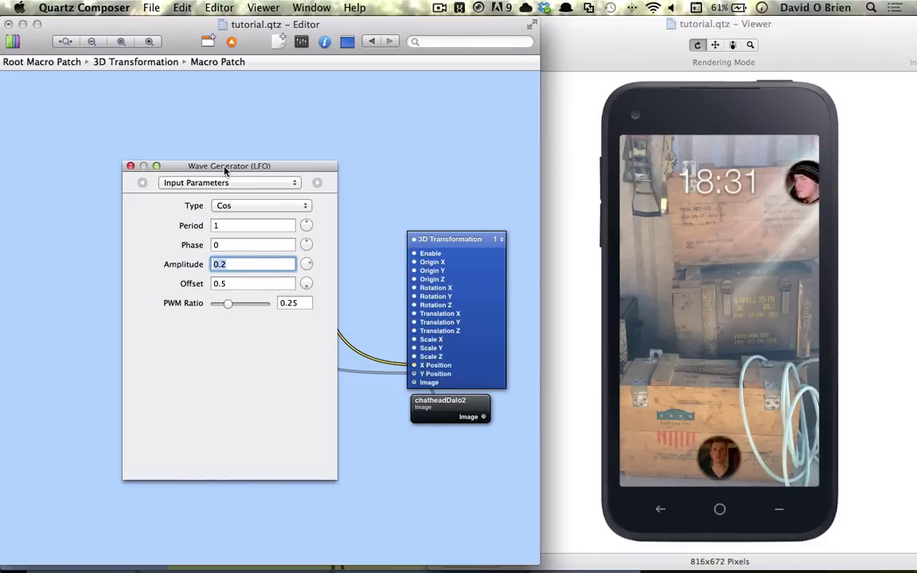
pyautogui.moveTo(225, 168); pyautogui.dragTo(477, 95)
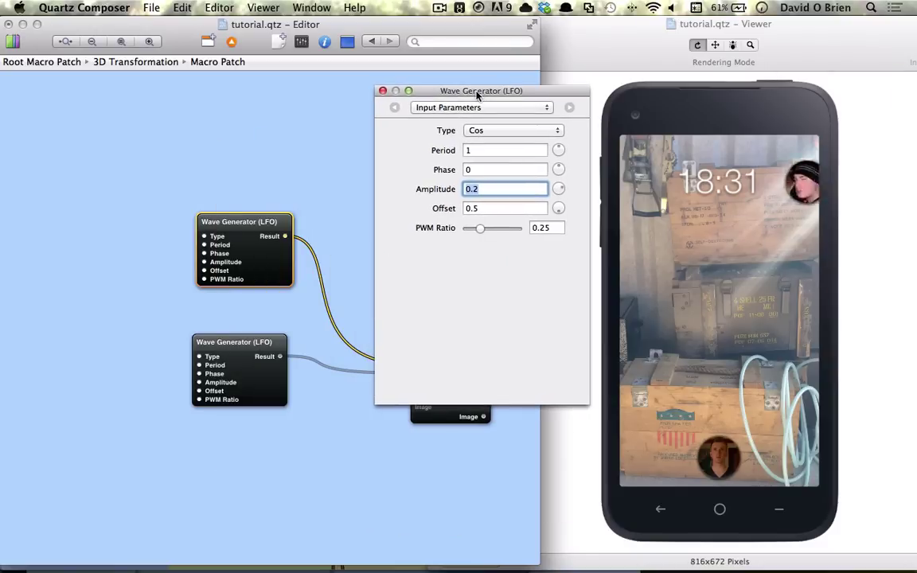
# Set the lower Wave Generator's Amplitude to 0.2 and the upper one's Offset to 0
pyautogui.click(249, 360)
pyautogui.click(475, 191)
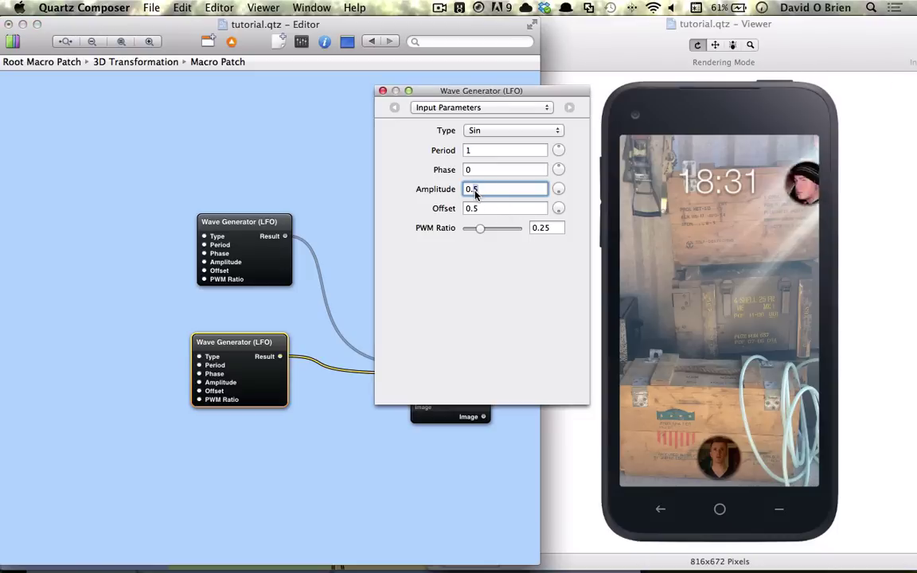
pyautogui.press('Return')
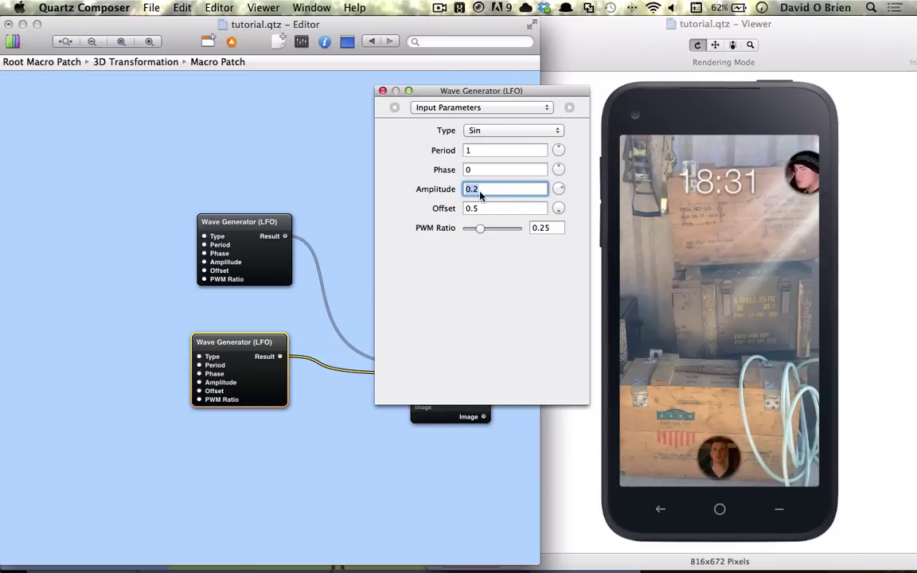
pyautogui.press('Tab')
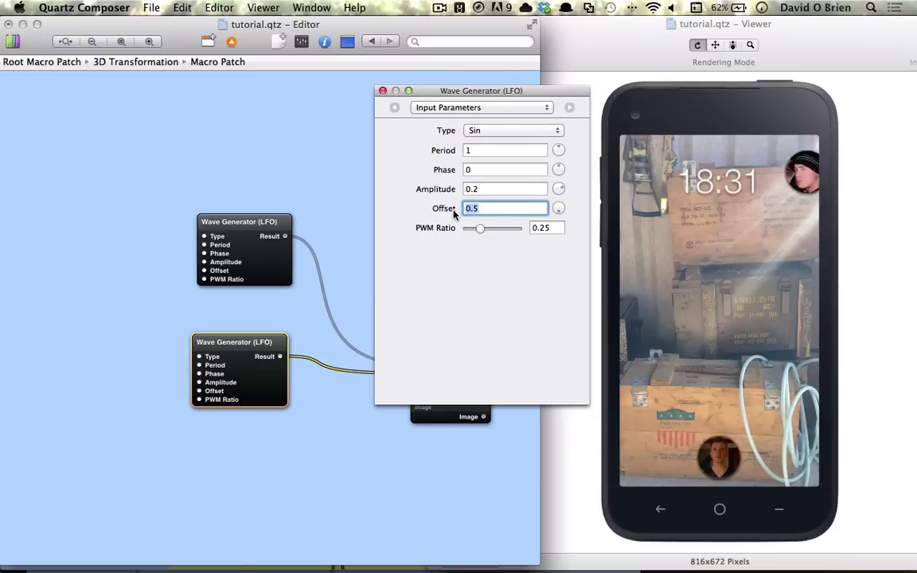
pyautogui.click(249, 273)
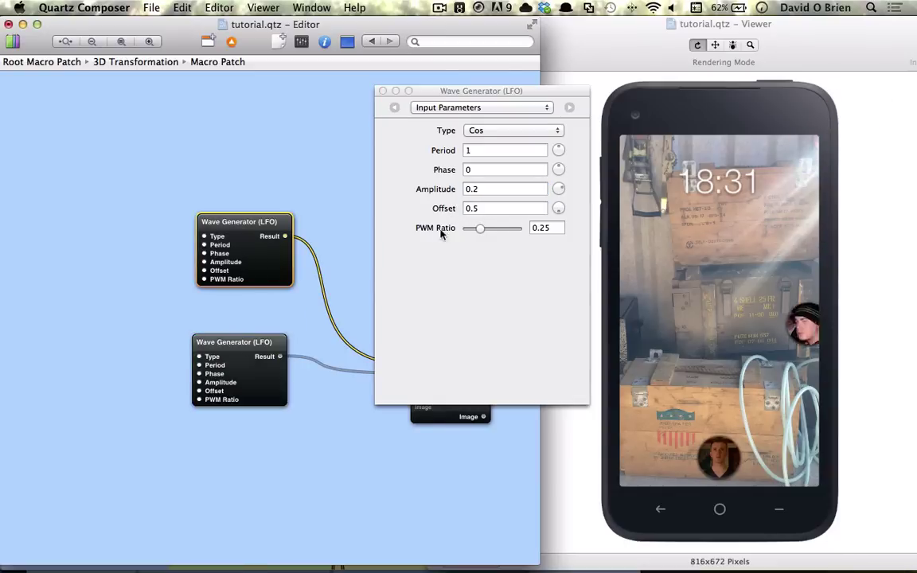
pyautogui.click(481, 210)
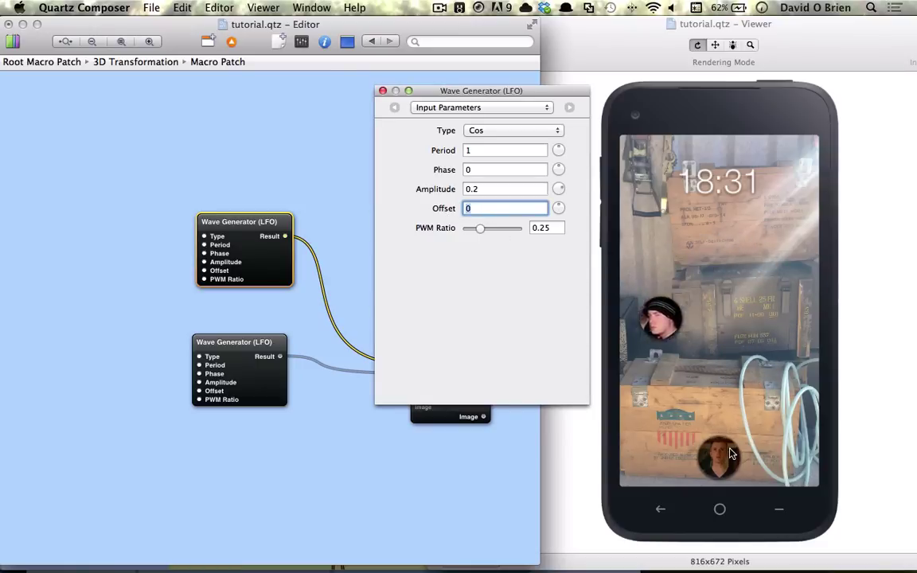
pyautogui.click(731, 378)
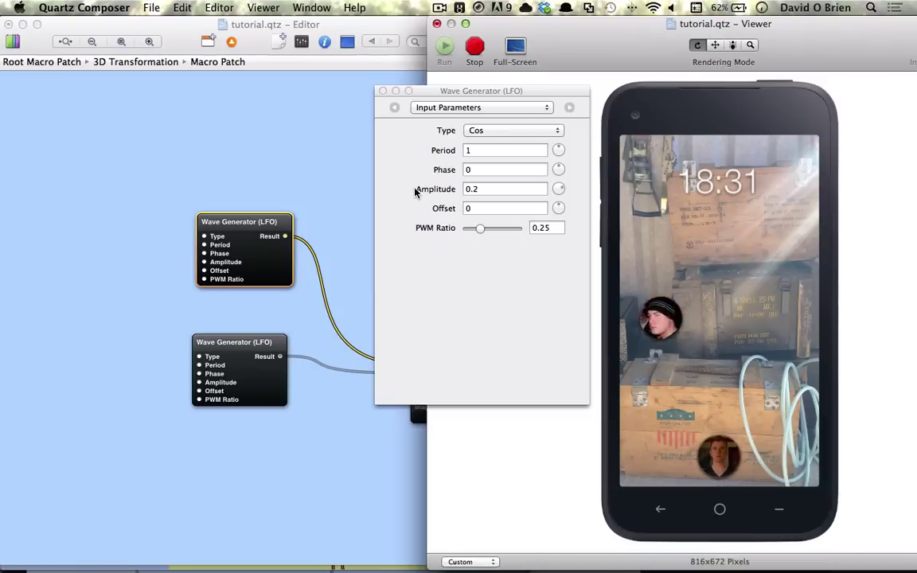
# Try Triangle, PWM, Sawtooth Down, Sawtooth Up and Square waves on the lower LFO, ending on Triangle
pyautogui.click(252, 368)
pyautogui.click(487, 130)
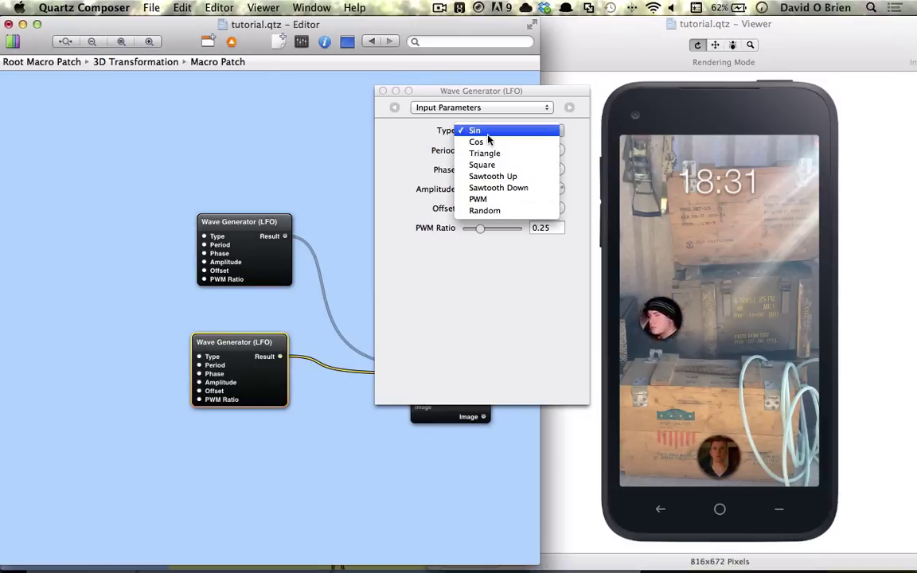
pyautogui.click(493, 151)
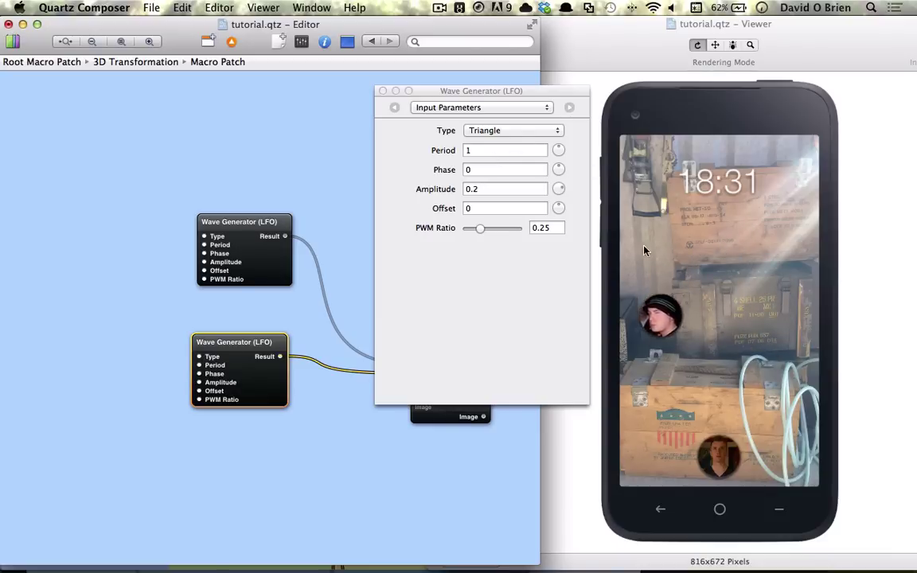
pyautogui.click(501, 131)
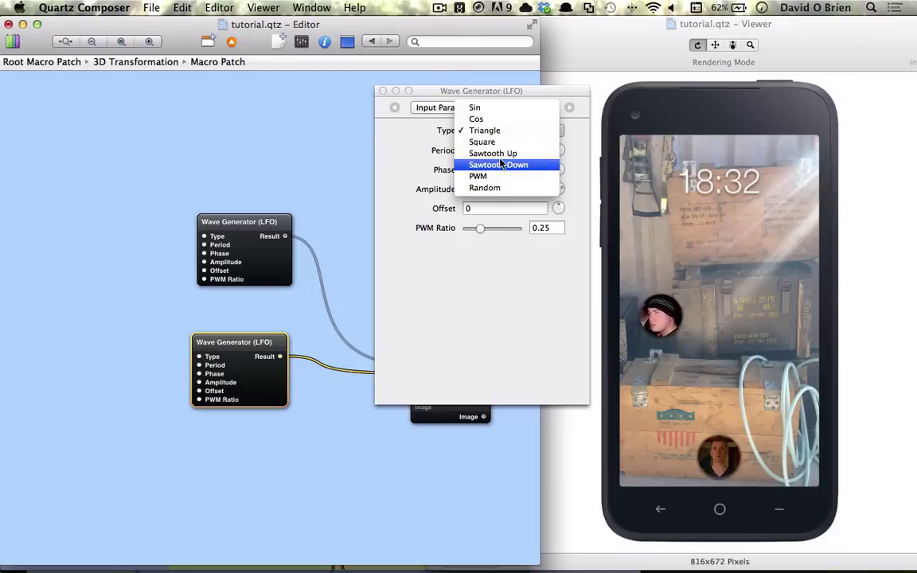
pyautogui.click(495, 176)
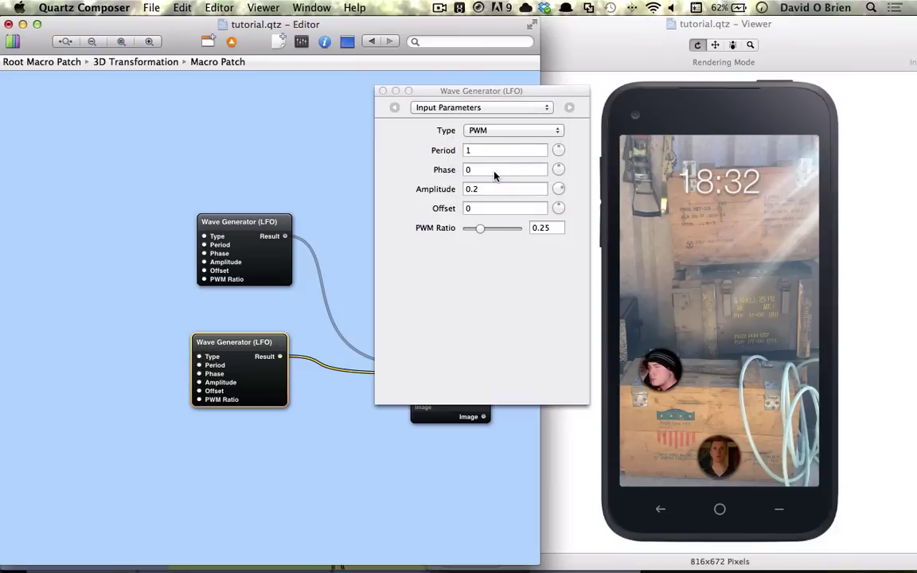
pyautogui.click(497, 130)
pyautogui.click(496, 119)
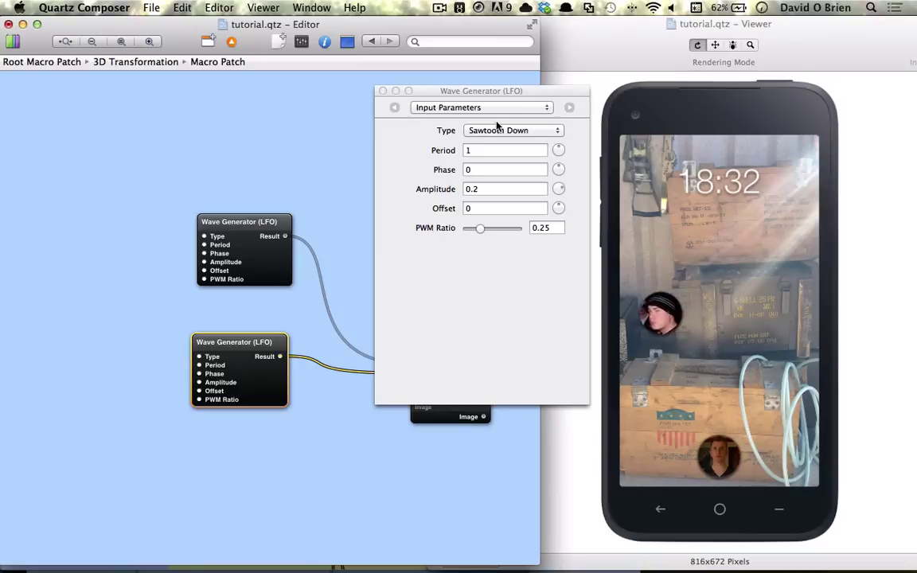
pyautogui.click(497, 127)
pyautogui.click(494, 119)
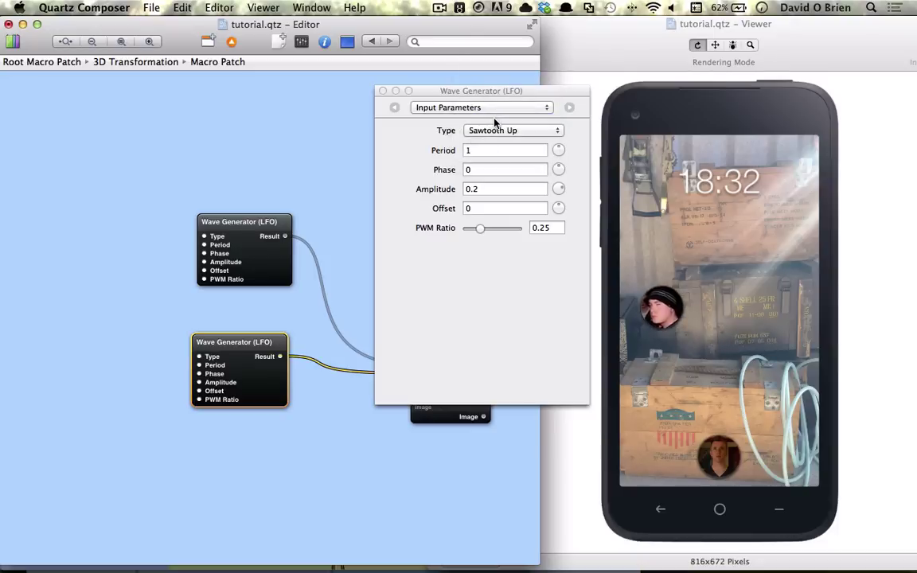
pyautogui.click(493, 126)
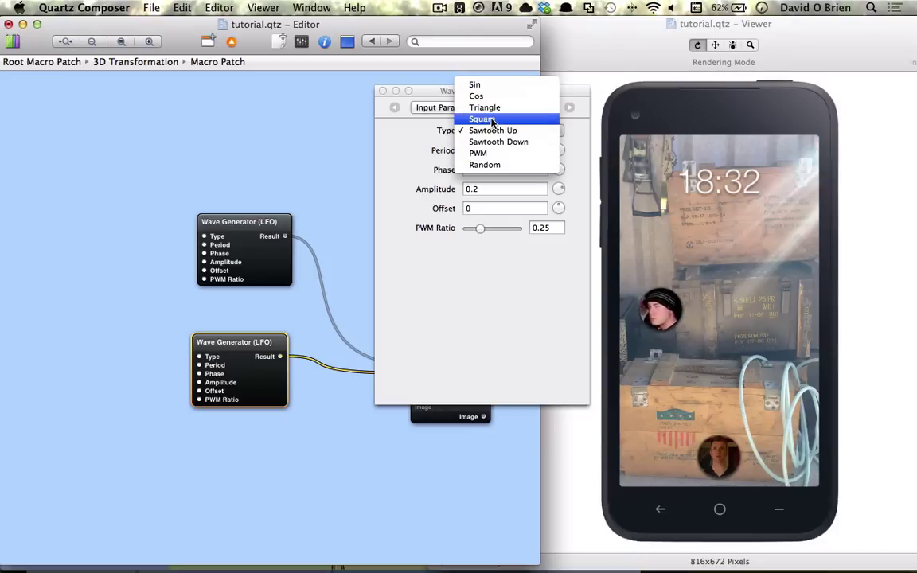
pyautogui.click(492, 120)
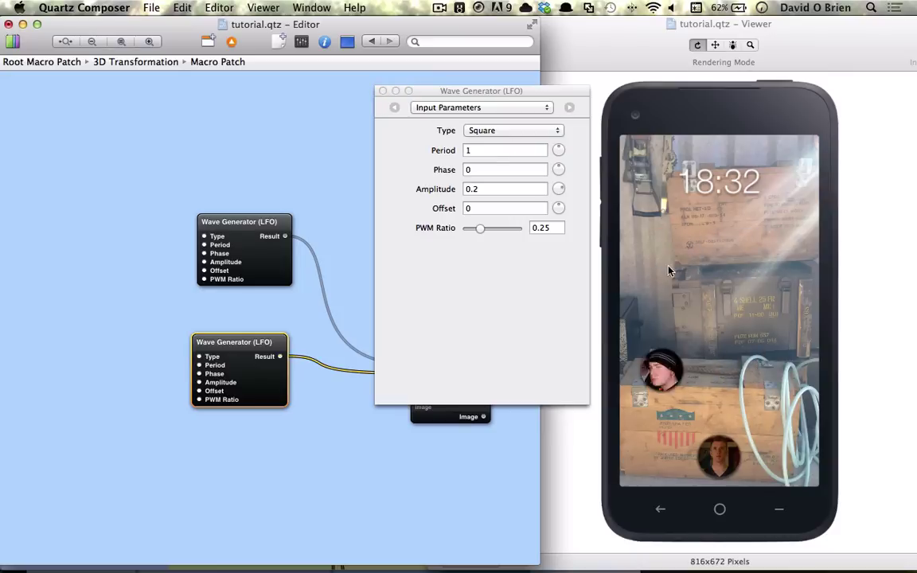
pyautogui.click(494, 131)
pyautogui.click(494, 120)
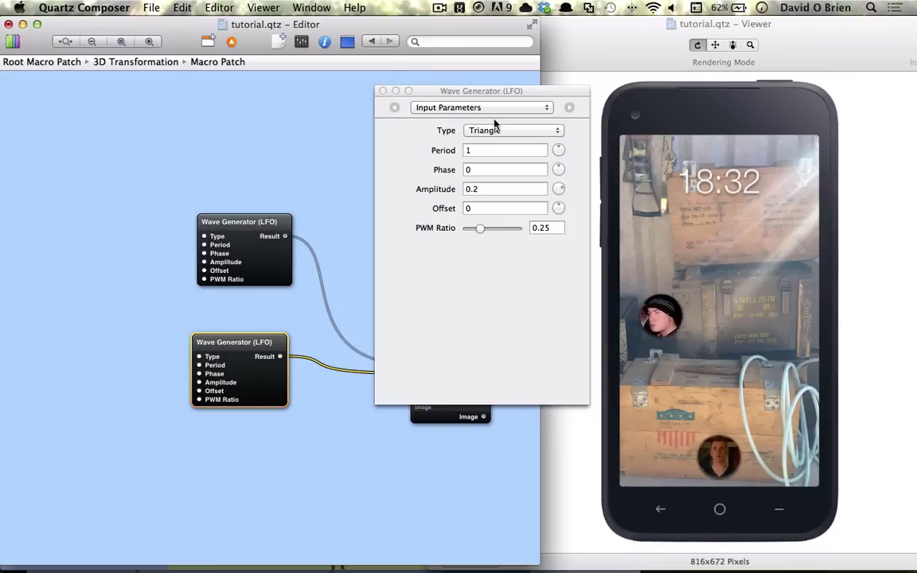
pyautogui.click(382, 92)
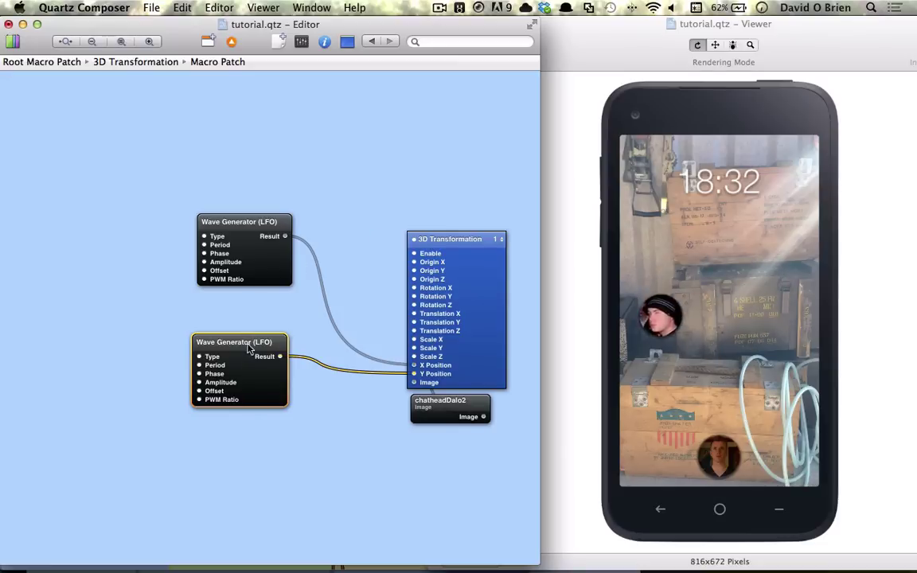
# Switch the lower LFO to Cos then Sin, and confirm the upper LFO shows Cos
pyautogui.doubleClick(253, 380)
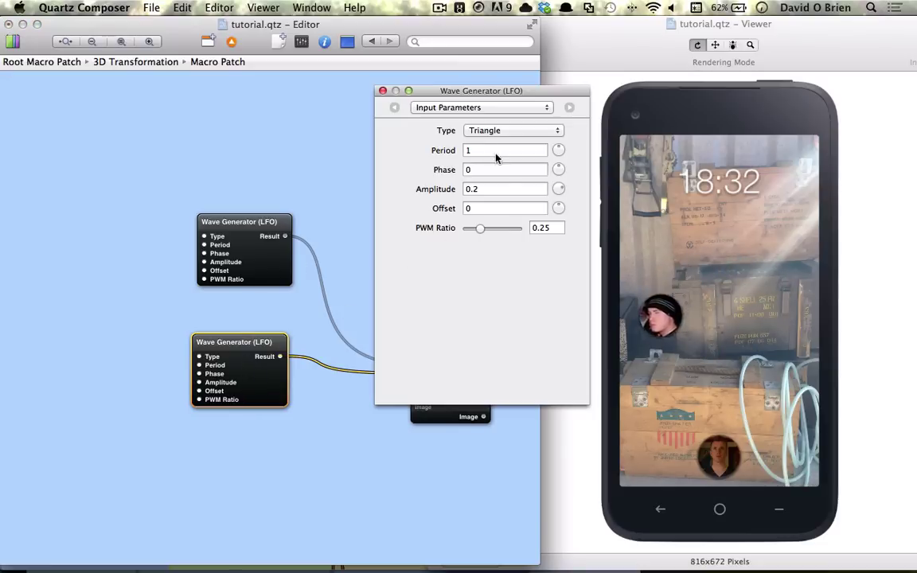
pyautogui.click(497, 131)
pyautogui.click(485, 119)
pyautogui.click(485, 130)
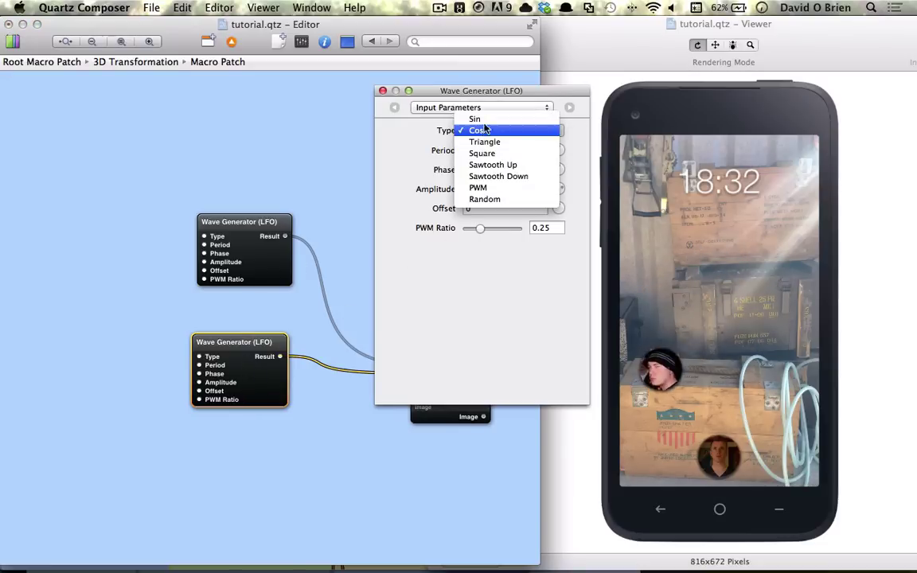
pyautogui.click(481, 119)
pyautogui.click(288, 249)
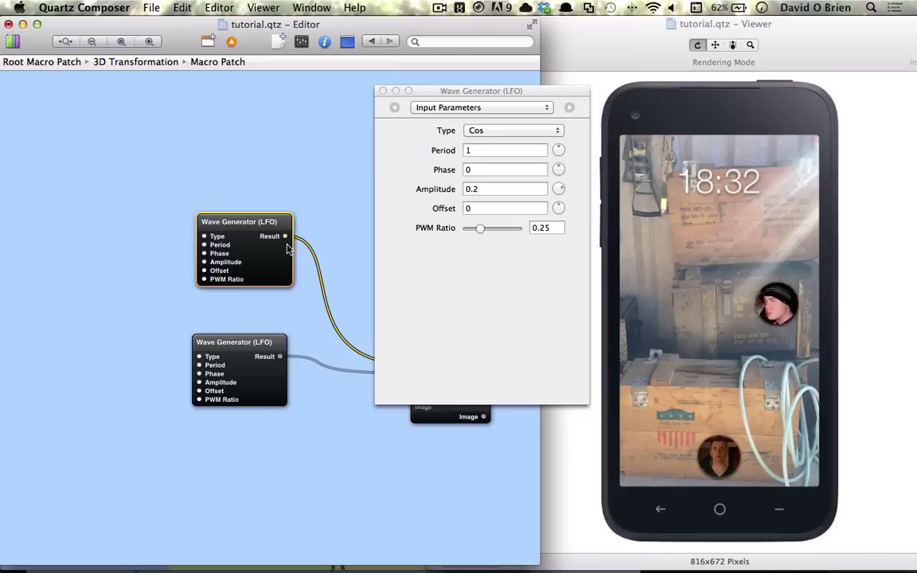
pyautogui.click(382, 91)
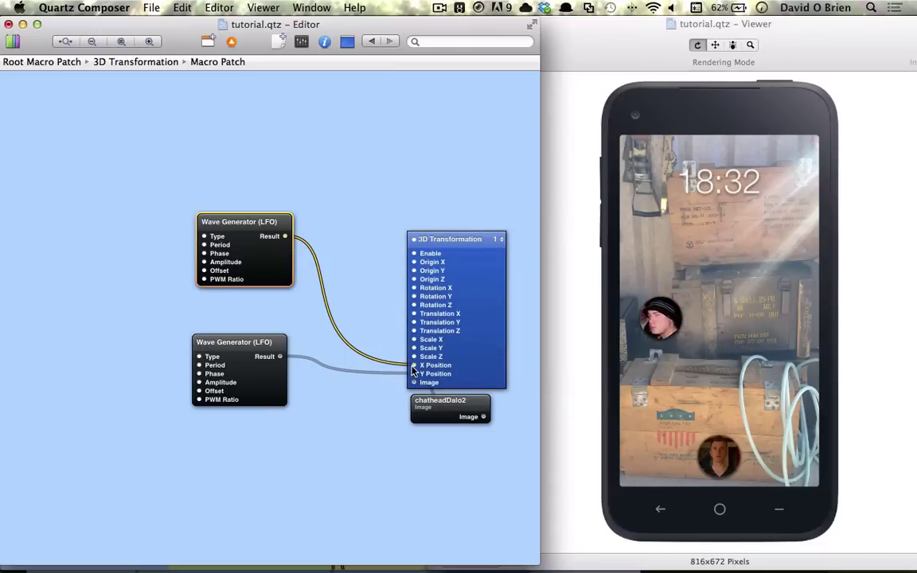
# Unplug the LFO cables from X/Y Position and place a Keyboard patch on the canvas's left
pyautogui.moveTo(413, 365); pyautogui.dragTo(382, 382)
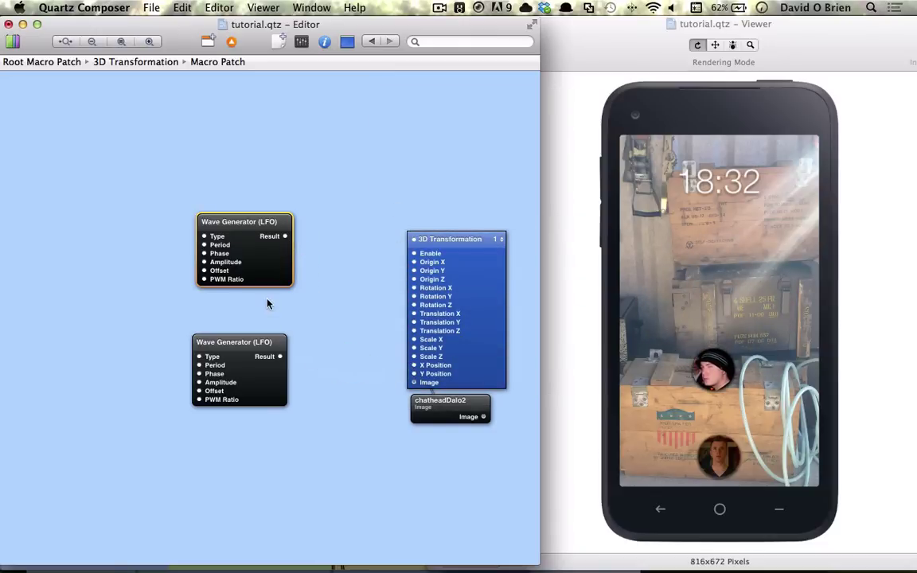
pyautogui.hscroll(-5, 267, 303)
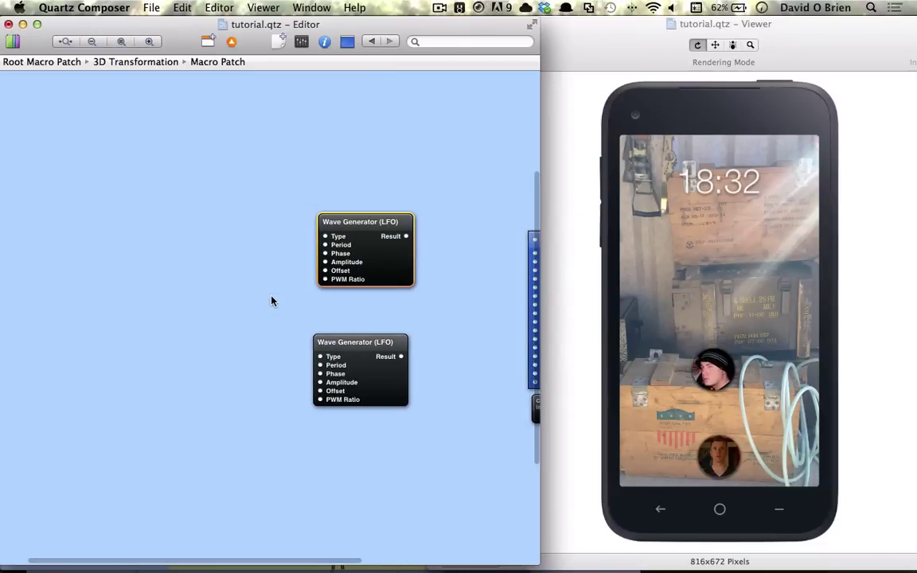
pyautogui.press('super+Return')
pyautogui.write('keyboar')
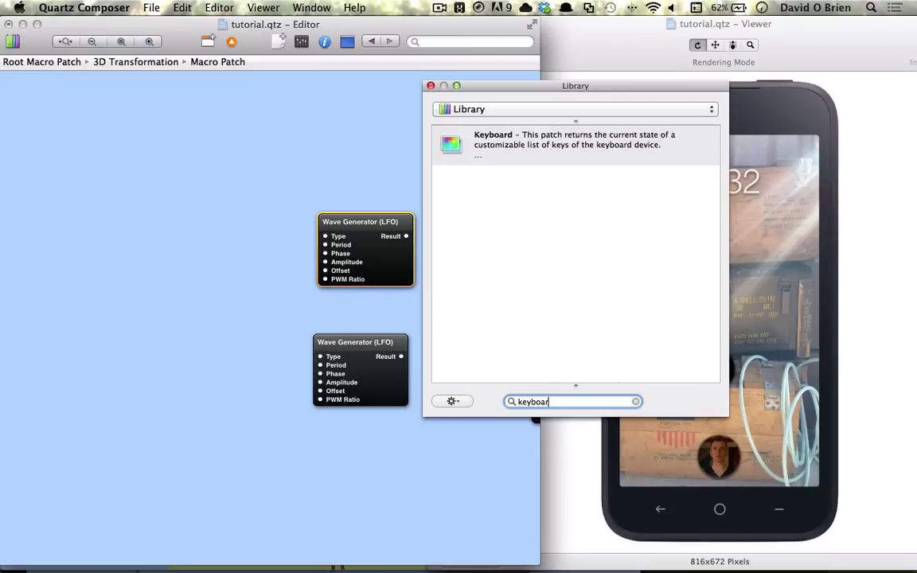
pyautogui.press('Return')
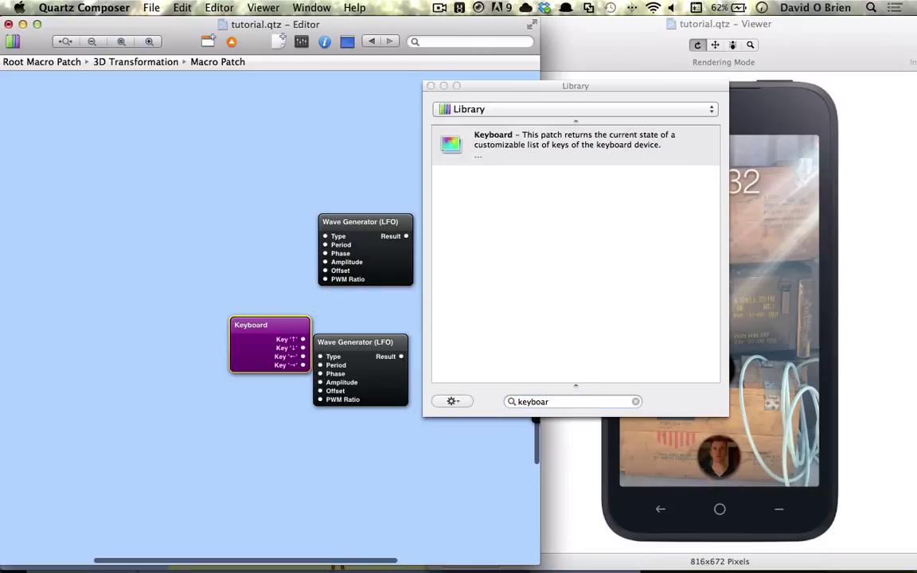
pyautogui.click(430, 85)
pyautogui.moveTo(271, 342); pyautogui.dragTo(86, 273)
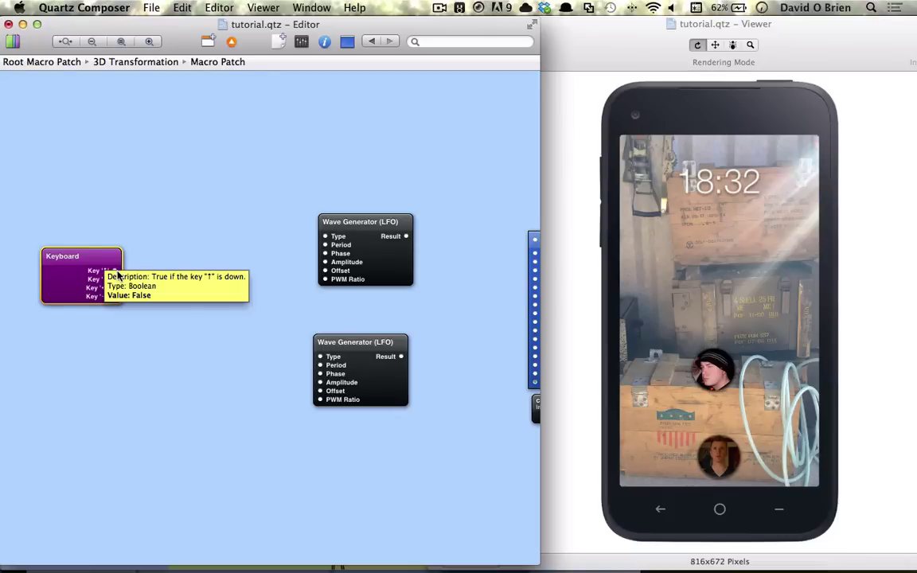
pyautogui.moveTo(117, 276)
pyautogui.moveTo(105, 274); pyautogui.dragTo(96, 254)
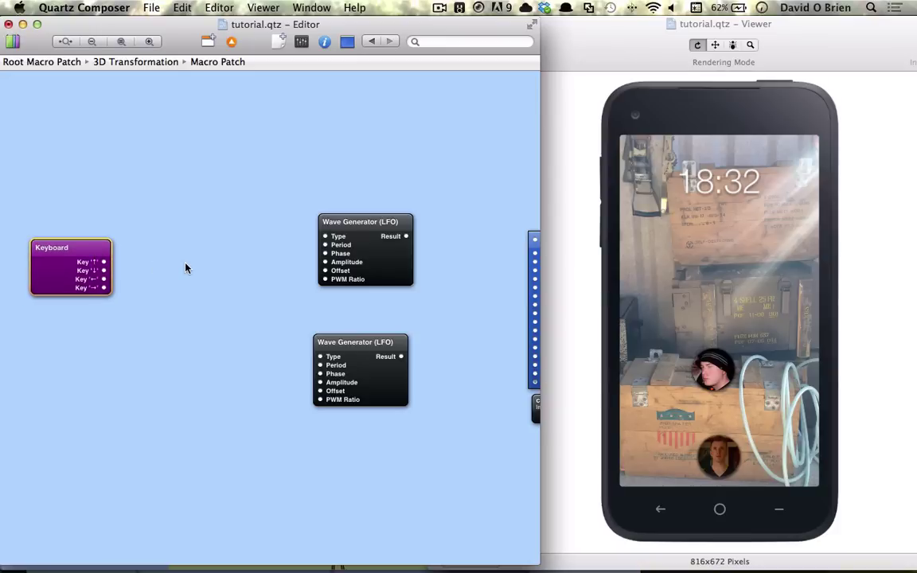
# Add a Stop Watch patch by searching 'stop' in the patch library
pyautogui.press('super+Return')
pyautogui.write('stop')
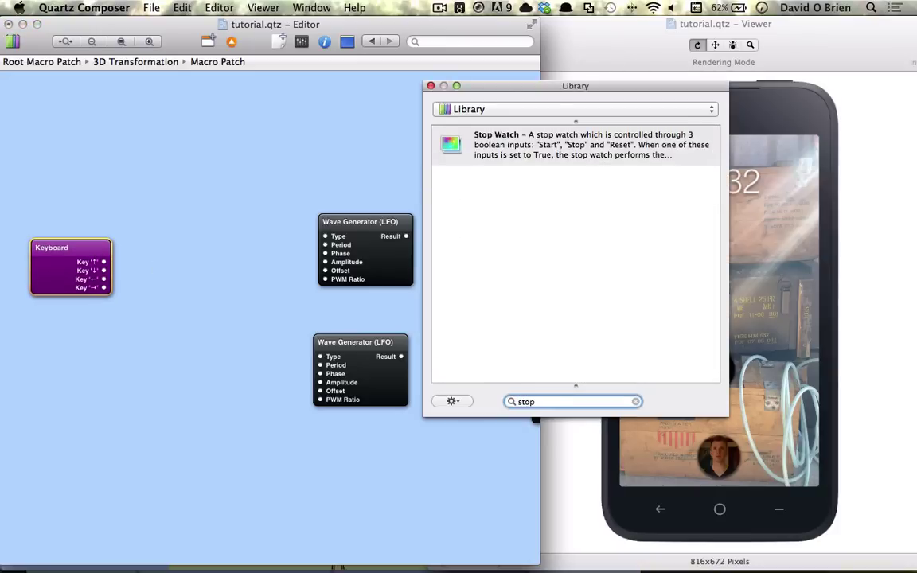
pyautogui.press('Return')
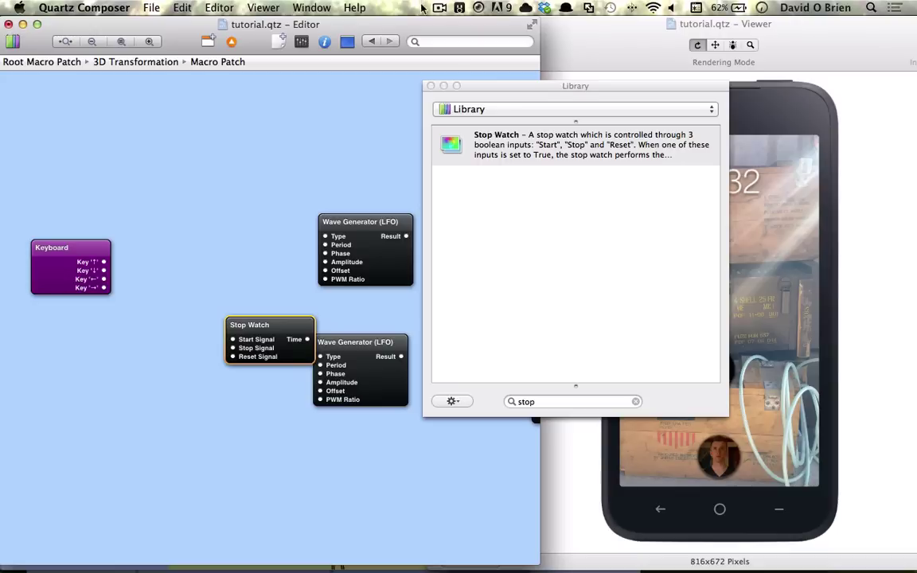
pyautogui.click(431, 85)
# Arrange the Stop Watch patch right beside the Keyboard patch
pyautogui.moveTo(261, 341); pyautogui.dragTo(158, 264)
pyautogui.moveTo(86, 265); pyautogui.dragTo(77, 265)
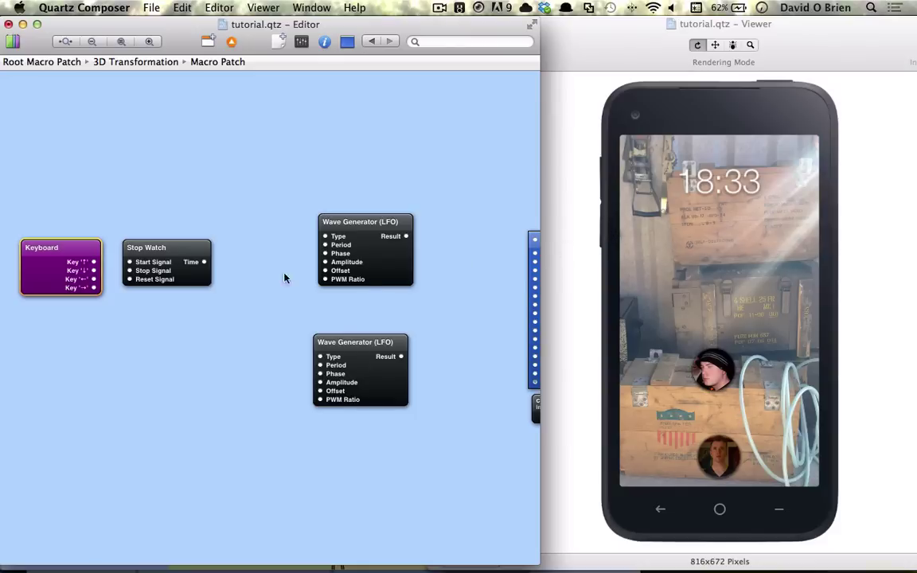
pyautogui.click(205, 276)
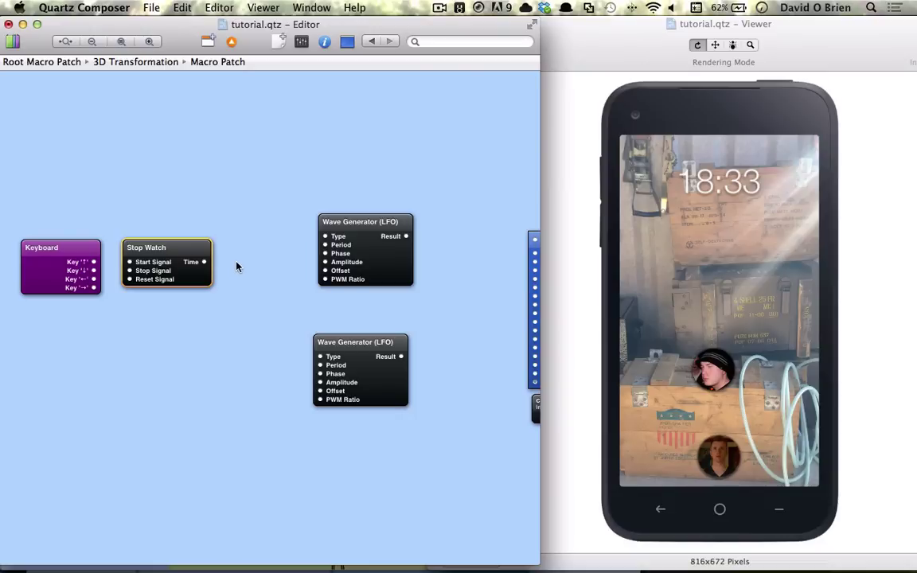
pyautogui.moveTo(189, 273)
pyautogui.mouseDown()
pyautogui.moveTo(205, 273)
pyautogui.moveTo(188, 270)
pyautogui.mouseUp()
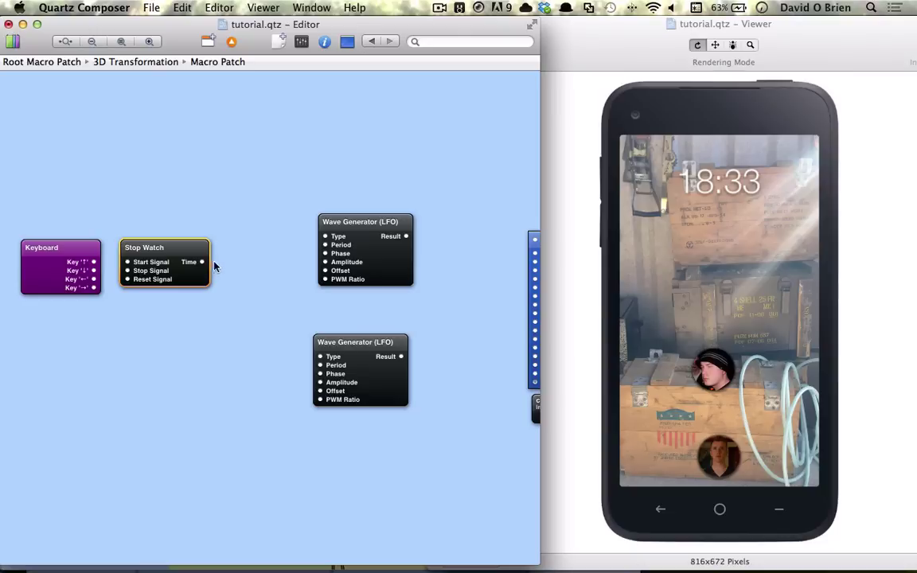
# Add a JavaScript patch from the library search 'java' and place it beside Stop Watch
pyautogui.hscroll(2, 288, 266)
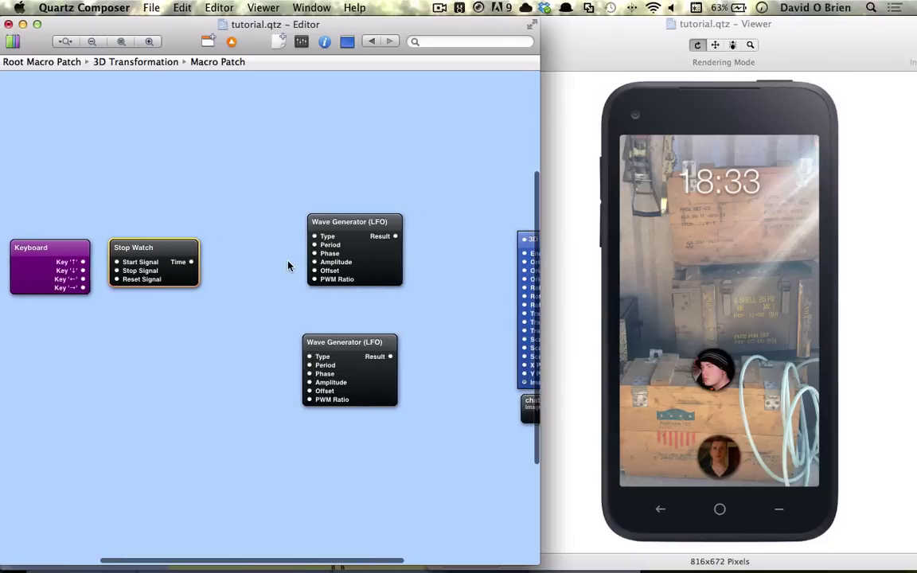
pyautogui.press('super+Return')
pyautogui.write('j')
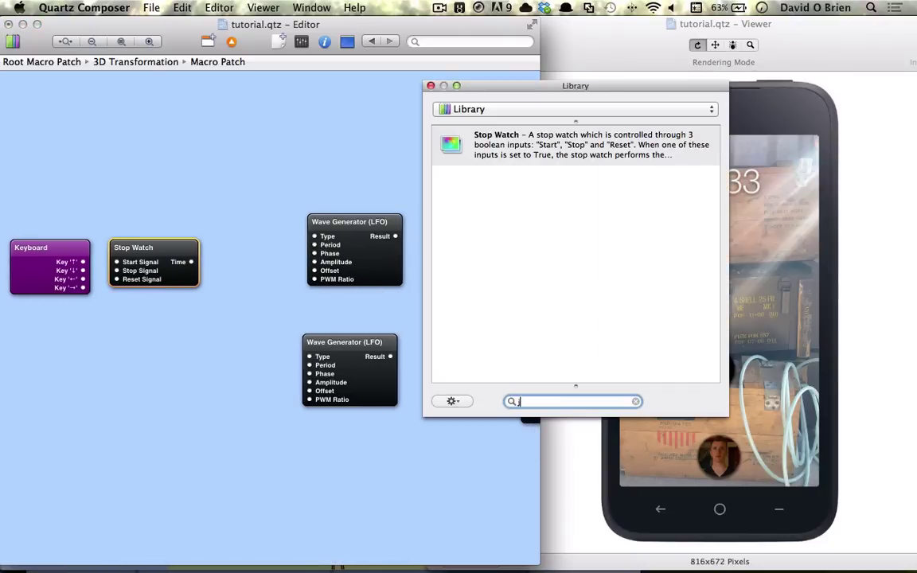
pyautogui.write('ava')
pyautogui.press('Return')
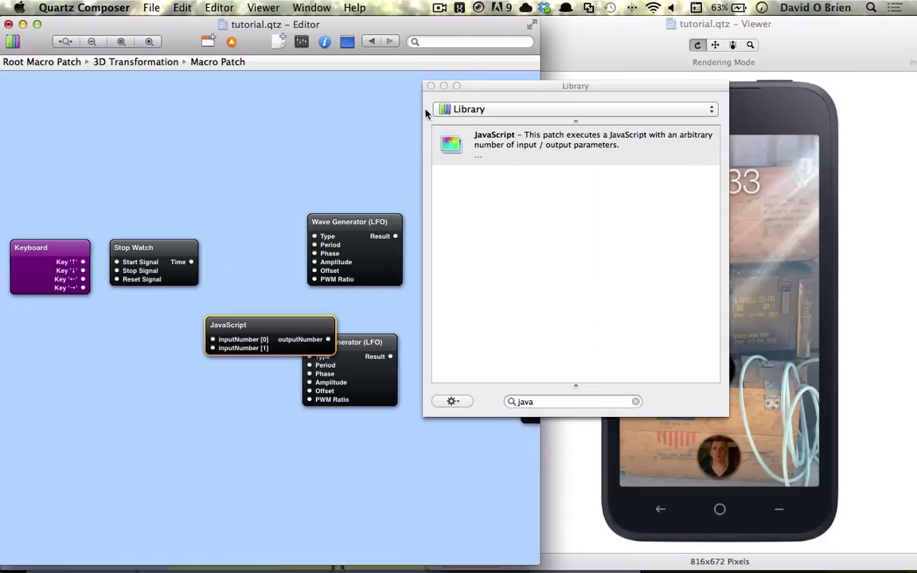
pyautogui.click(429, 85)
pyautogui.moveTo(246, 326); pyautogui.dragTo(246, 249)
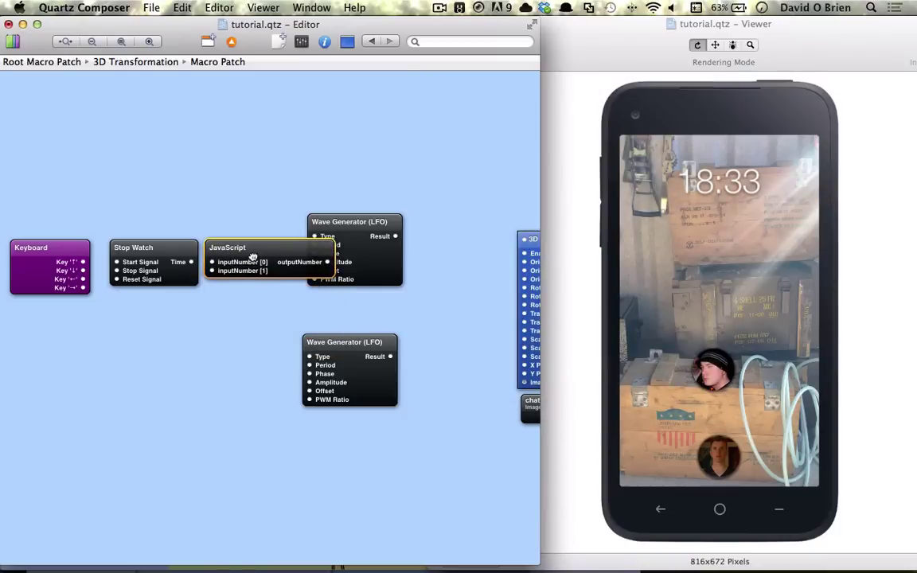
# Move both Wave Generator patches further right on the canvas
pyautogui.click(361, 236)
pyautogui.moveTo(360, 236); pyautogui.dragTo(403, 236)
pyautogui.moveTo(344, 342); pyautogui.dragTo(394, 342)
# Show the JavaScript patch's Settings pane with its default sum script, moved left
pyautogui.click(286, 263)
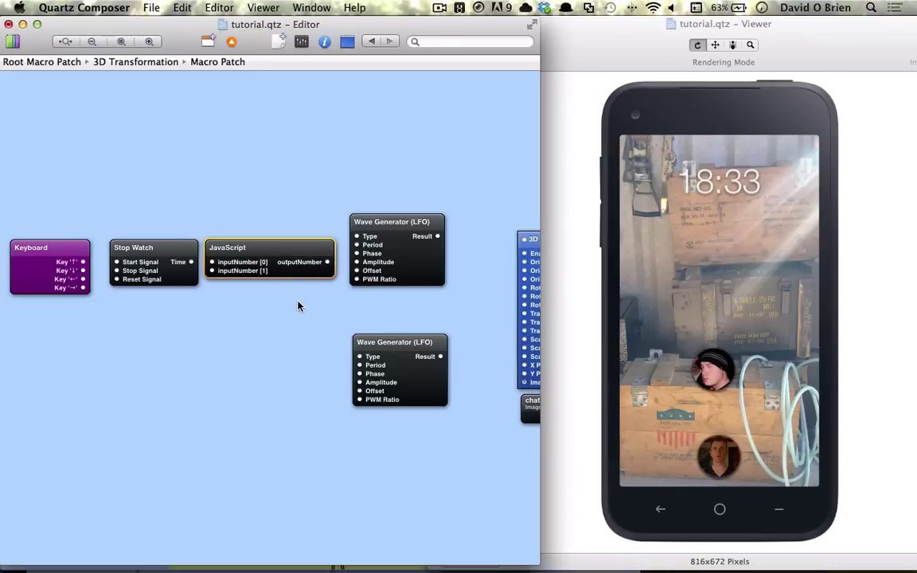
pyautogui.press('super+2')
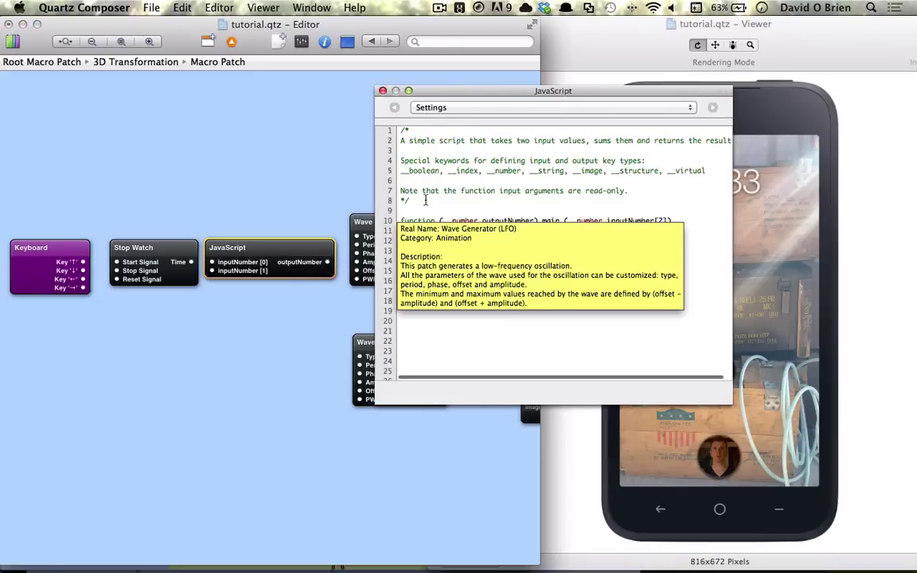
pyautogui.moveTo(458, 97); pyautogui.dragTo(416, 118)
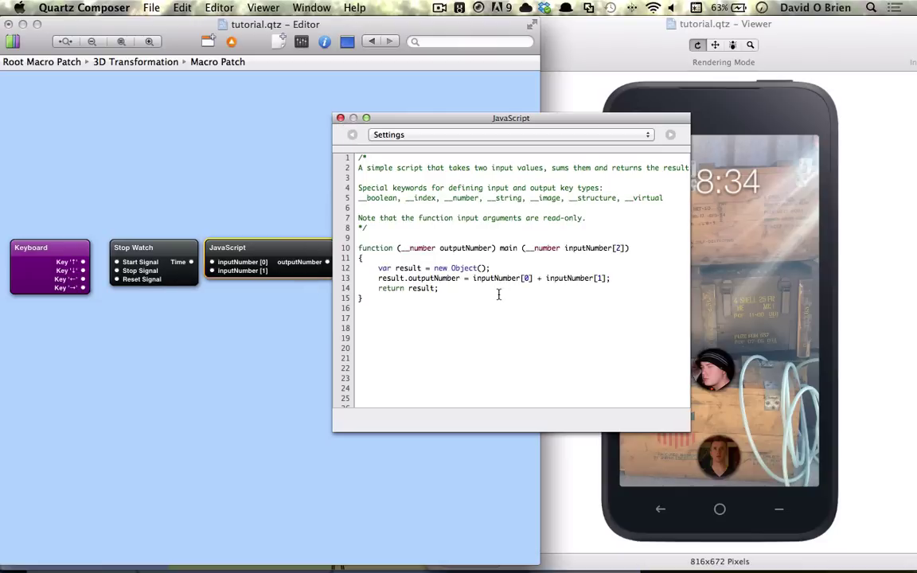
# Close the script window and move the lower Wave Generator directly beneath the upper one
pyautogui.click(339, 117)
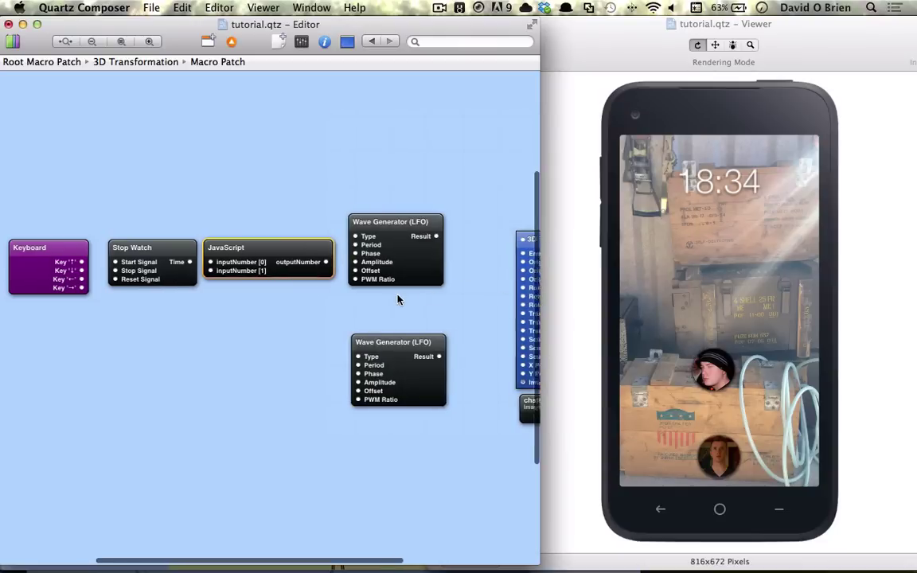
pyautogui.hscroll(5, 390, 267)
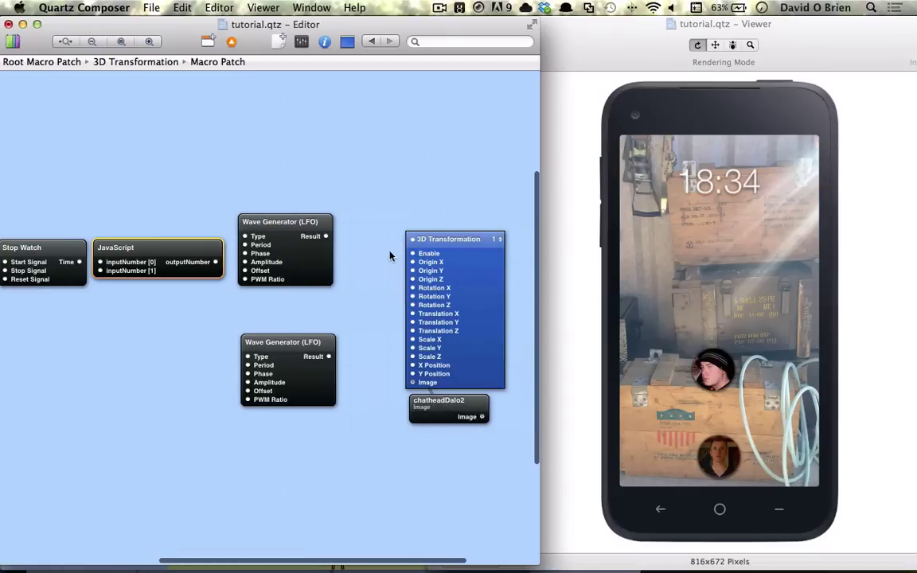
pyautogui.moveTo(287, 266); pyautogui.dragTo(310, 266)
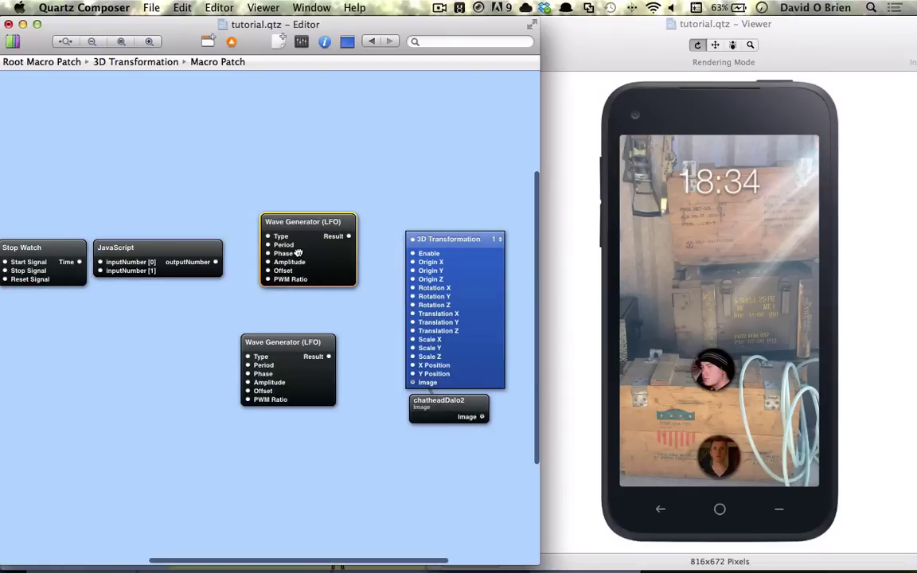
pyautogui.moveTo(292, 353); pyautogui.dragTo(309, 318)
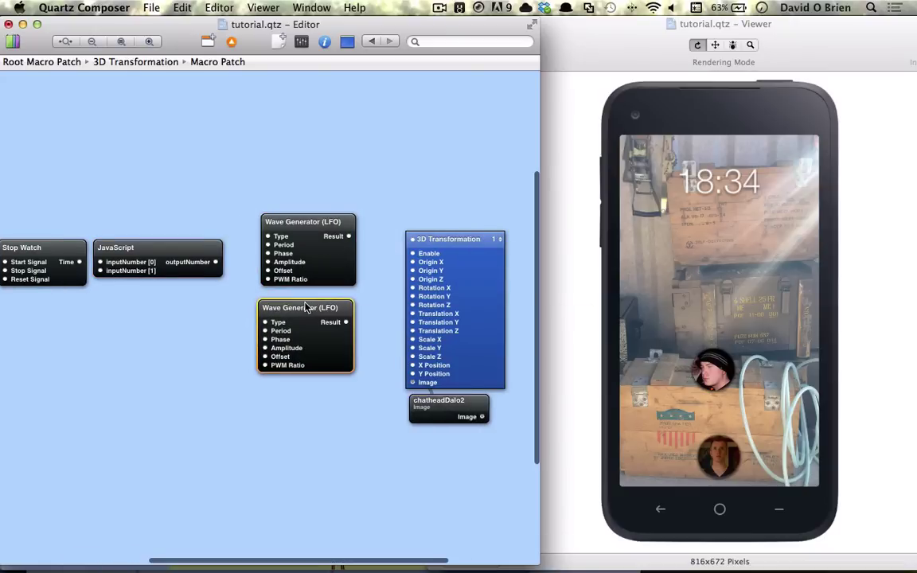
pyautogui.hscroll(-6, 307, 307)
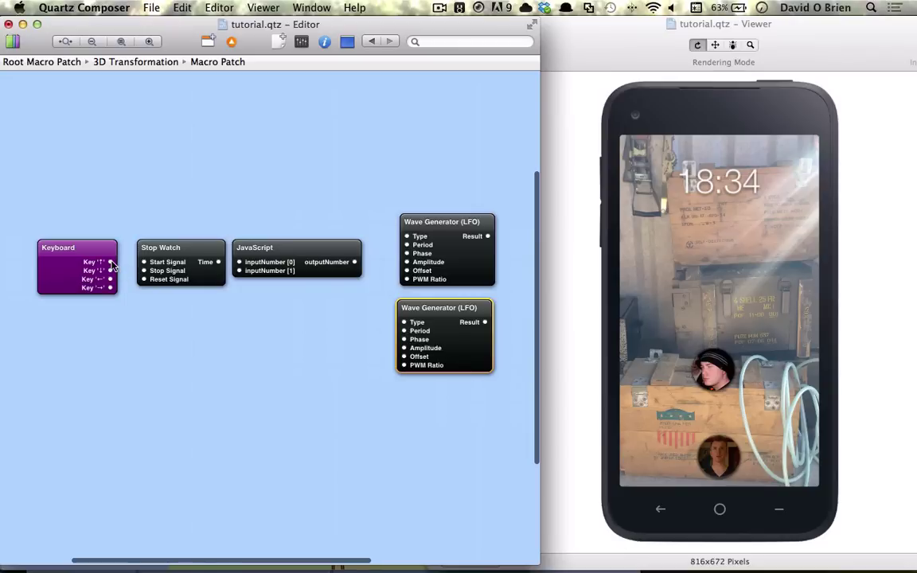
# Wire Keyboard's up-arrow to Stop Watch Start Signal, and Stop Watch Time to JavaScript inputNumber [0]
pyautogui.moveTo(111, 264)
pyautogui.moveTo(111, 263); pyautogui.dragTo(155, 263)
pyautogui.moveTo(212, 261); pyautogui.dragTo(236, 264)
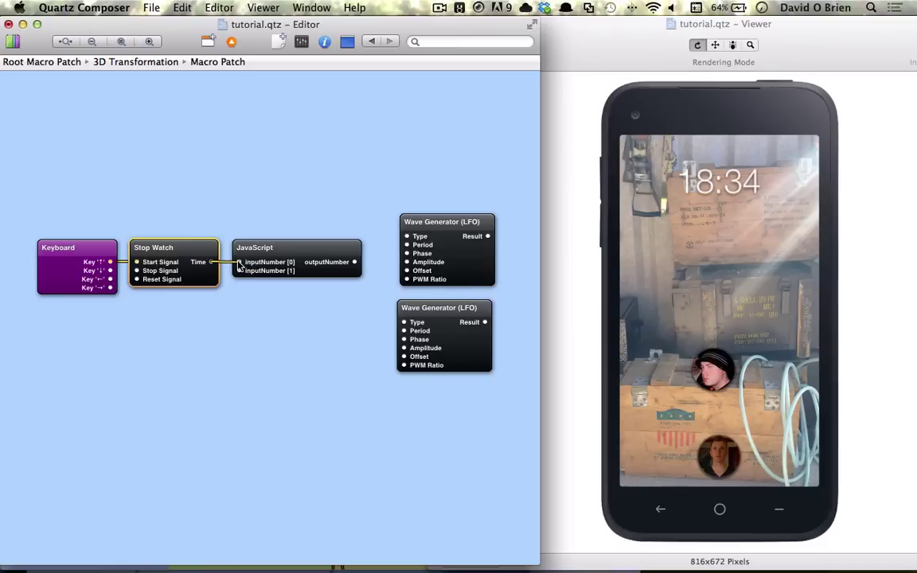
pyautogui.click(272, 266)
pyautogui.press('super+i')
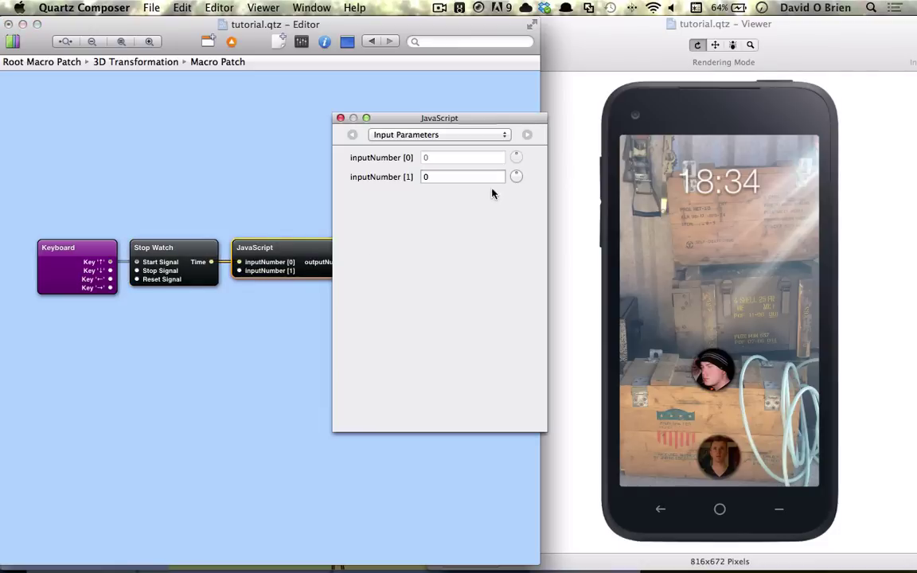
# Wrap the script's outputNumber line inside an empty if() { } block
pyautogui.click(522, 135)
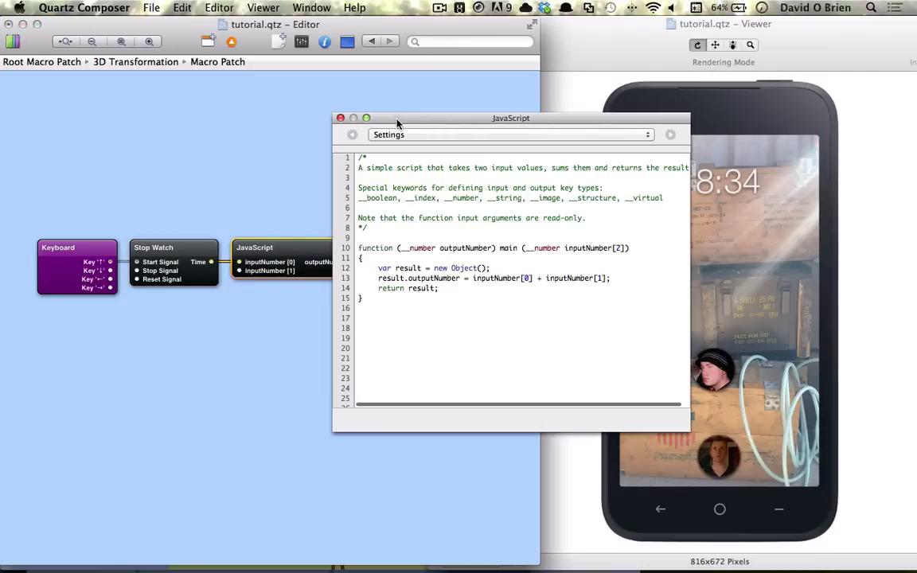
pyautogui.moveTo(397, 123); pyautogui.dragTo(441, 155)
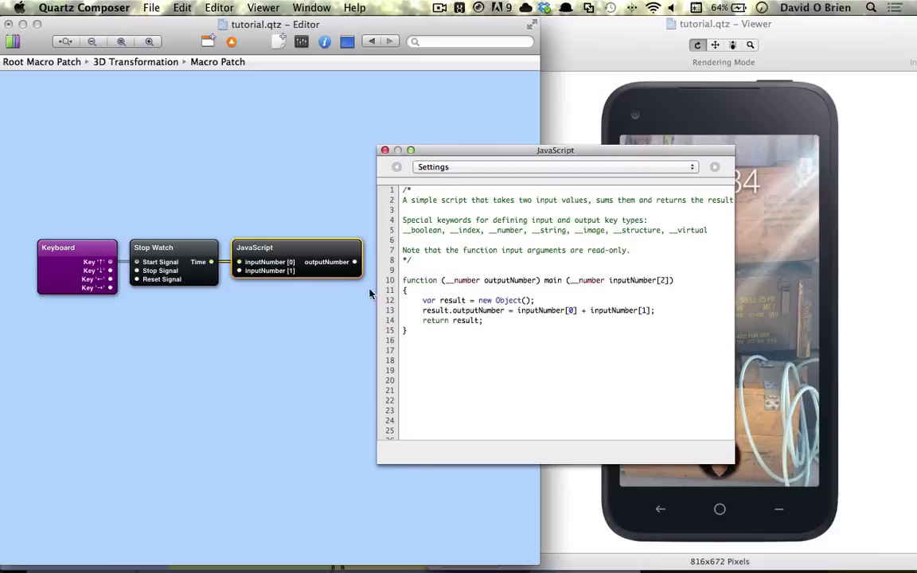
pyautogui.click(561, 299)
pyautogui.press('Return')
pyautogui.write('if')
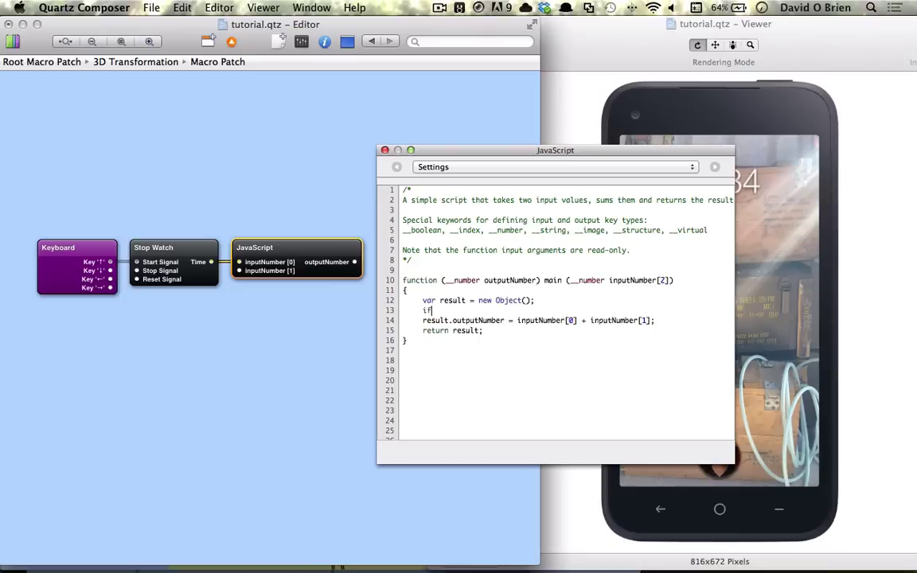
pyautogui.write('()')
pyautogui.press('Return')
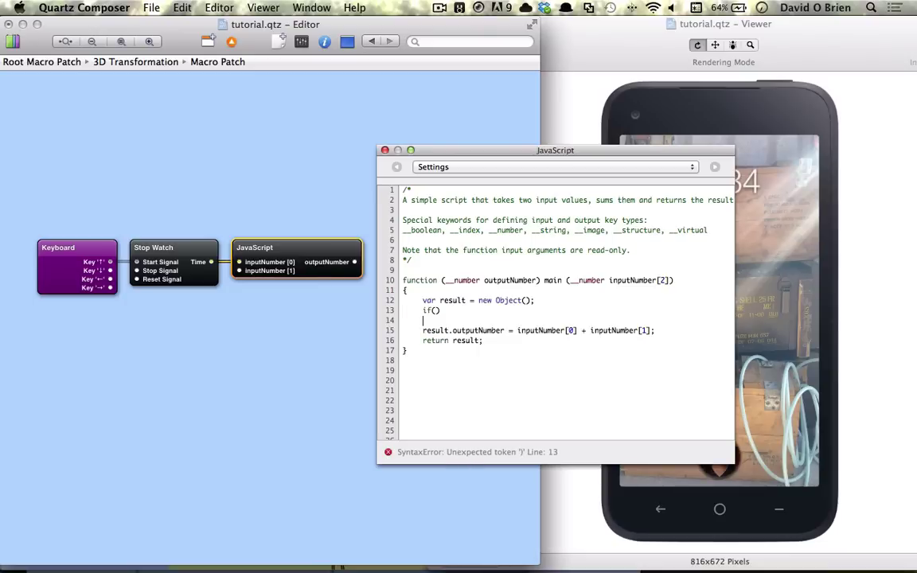
pyautogui.write('{')
pyautogui.click(402, 331)
pyautogui.press('Tab')
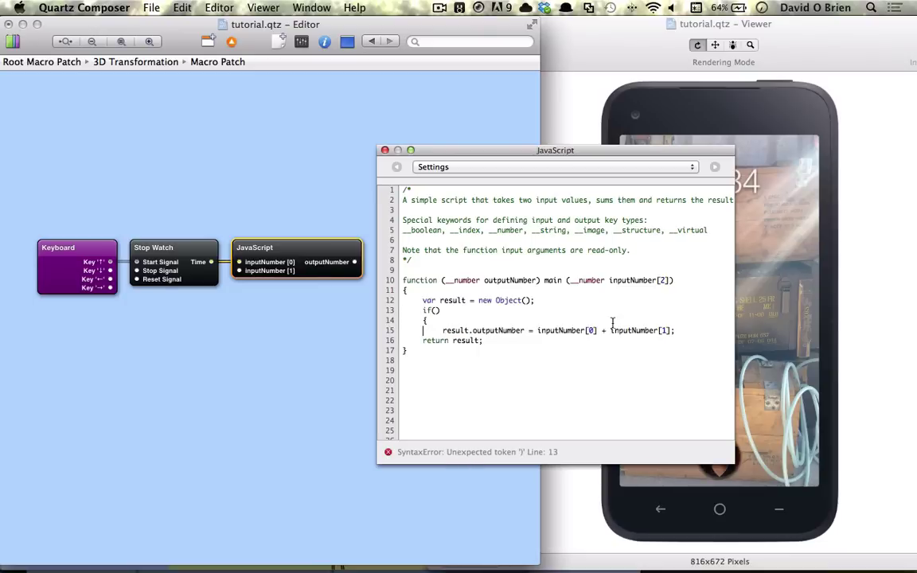
pyautogui.click(675, 330)
pyautogui.press('Return')
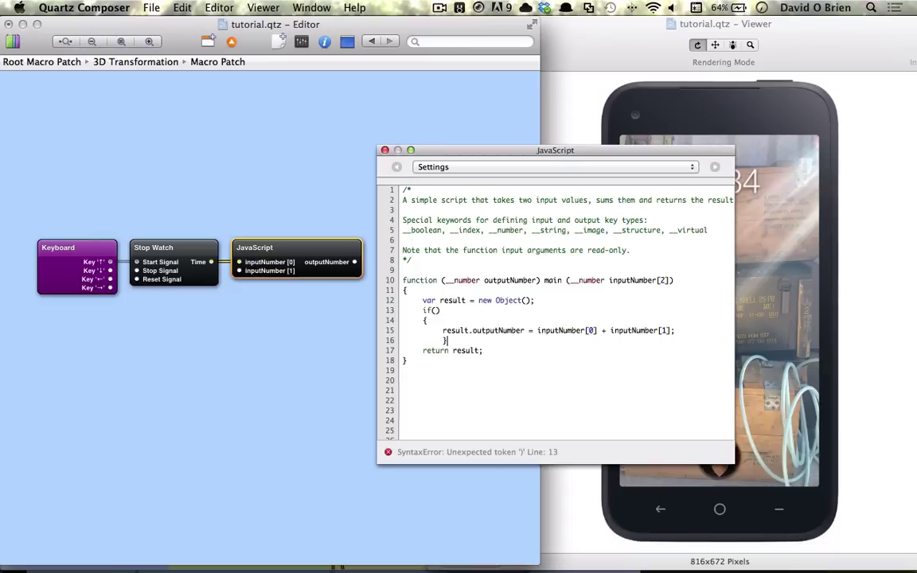
pyautogui.press('BackSpace')
pyautogui.write('}')
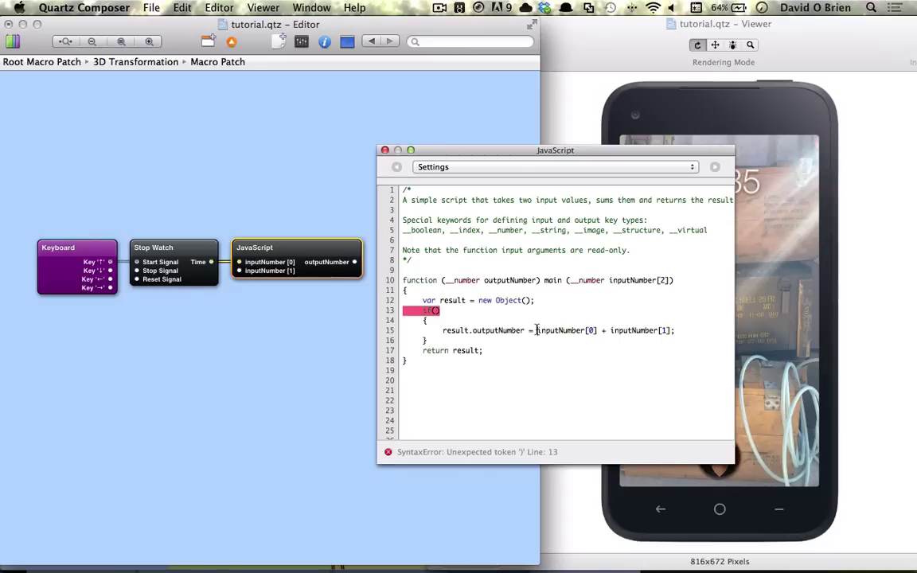
# Make the if condition inputNumber[0]<=.5
pyautogui.moveTo(537, 331)
pyautogui.mouseDown()
pyautogui.moveTo(595, 330)
pyautogui.moveTo(538, 333)
pyautogui.mouseUp()
pyautogui.press('super+c')
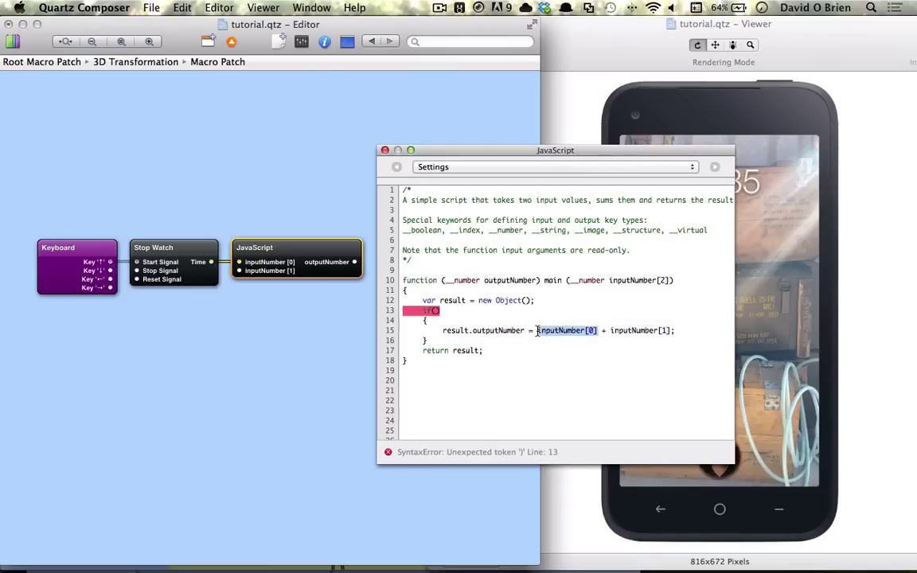
pyautogui.click(432, 310)
pyautogui.press('super+v')
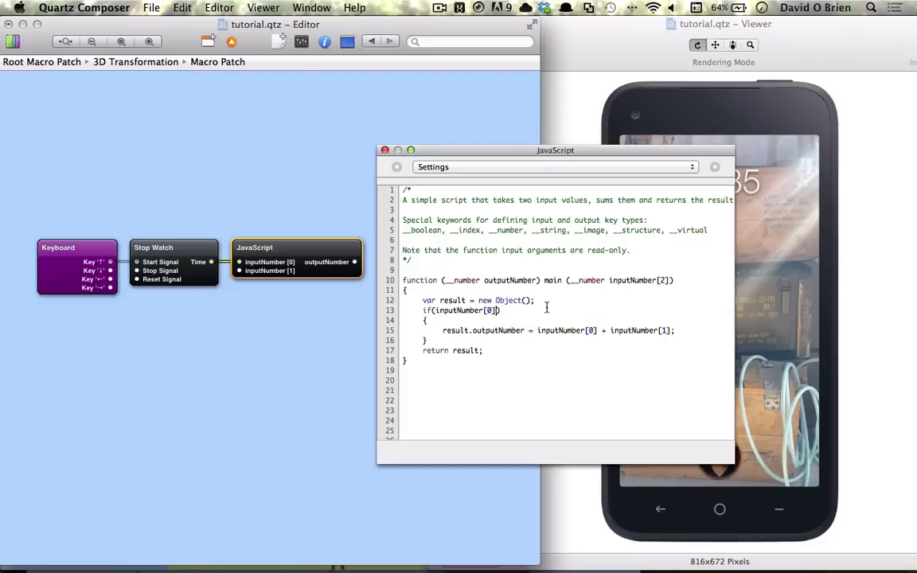
pyautogui.write('<=.5')
# Delete ' + inputNumber[1]' so the output is inputNumber[0] alone
pyautogui.hscroll(1, 663, 328)
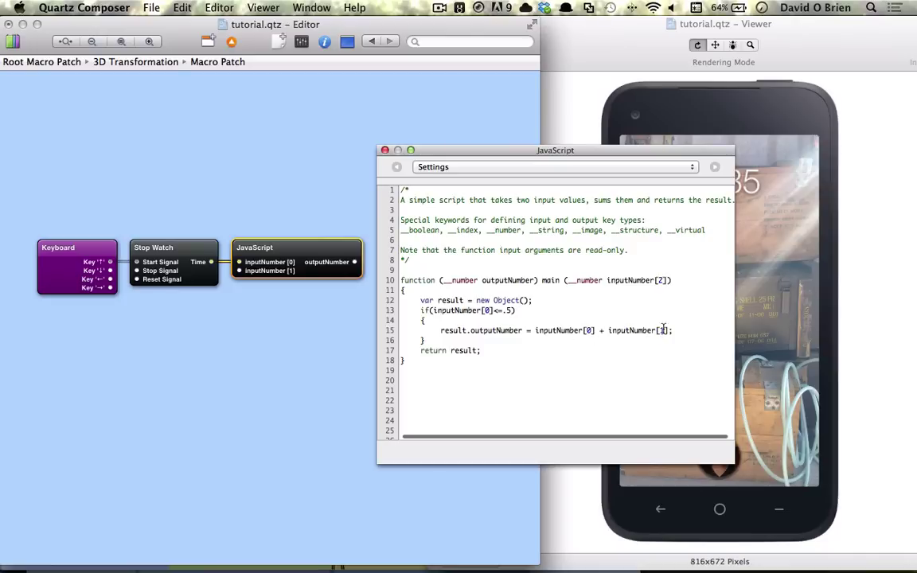
pyautogui.moveTo(669, 331); pyautogui.dragTo(593, 334)
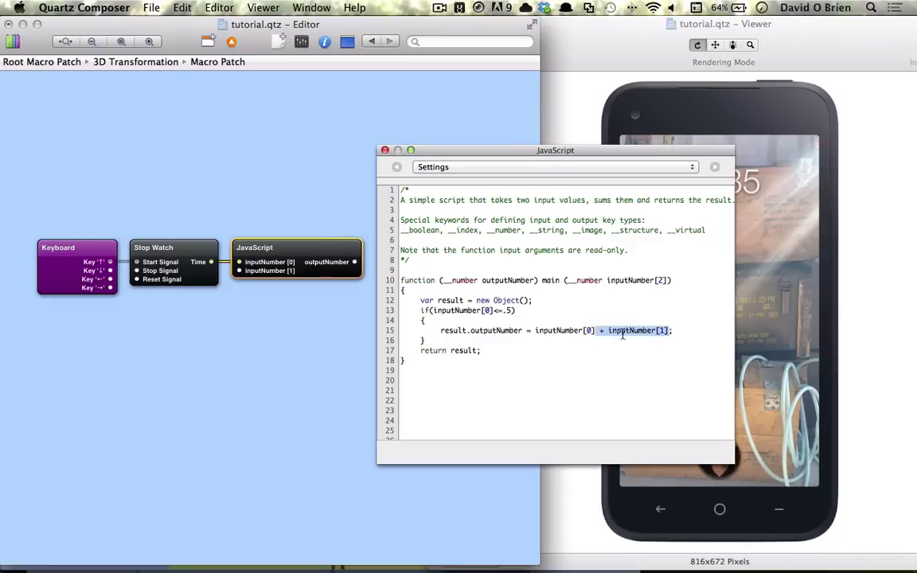
pyautogui.press('BackSpace')
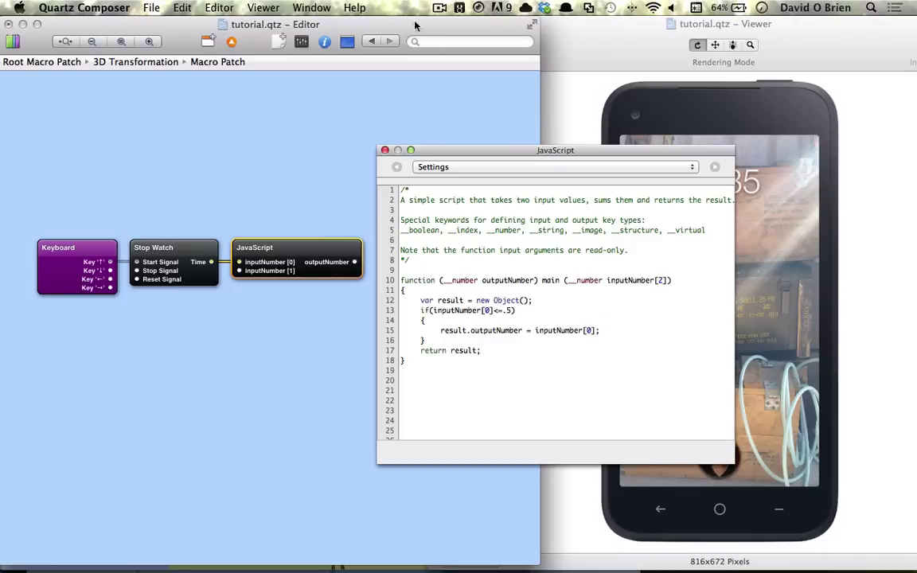
pyautogui.moveTo(483, 150); pyautogui.dragTo(392, 133)
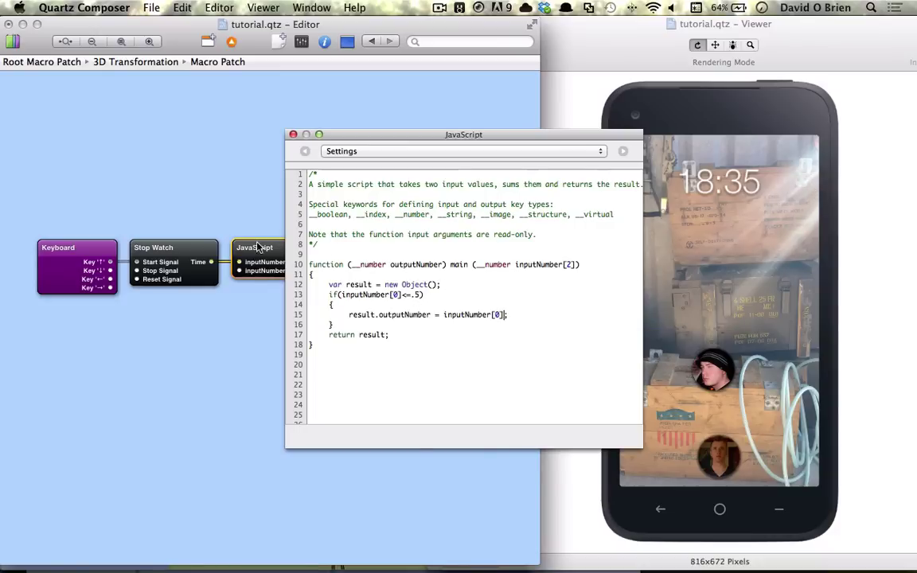
# Set the upper Wave Generator's Timebase to External and check the Viewer
pyautogui.click(324, 193)
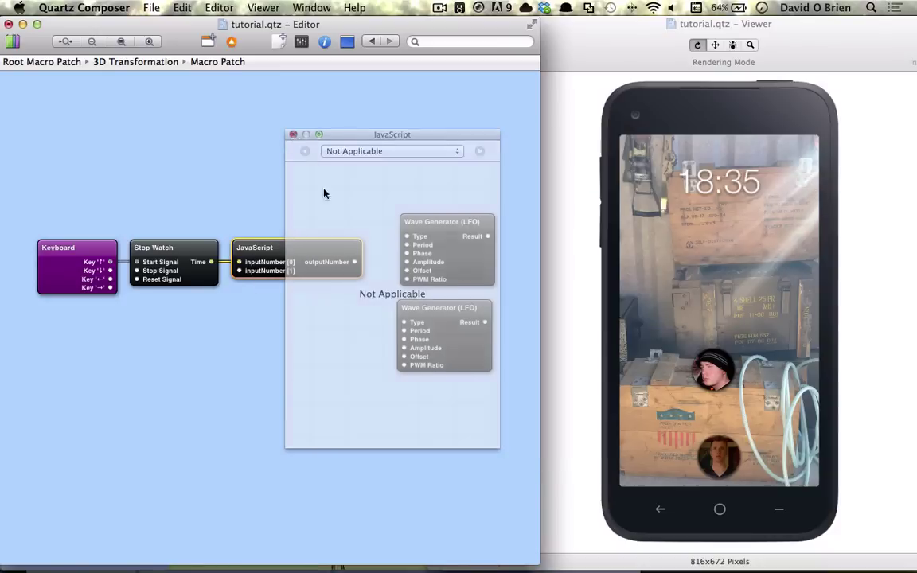
pyautogui.hscroll(5, 358, 267)
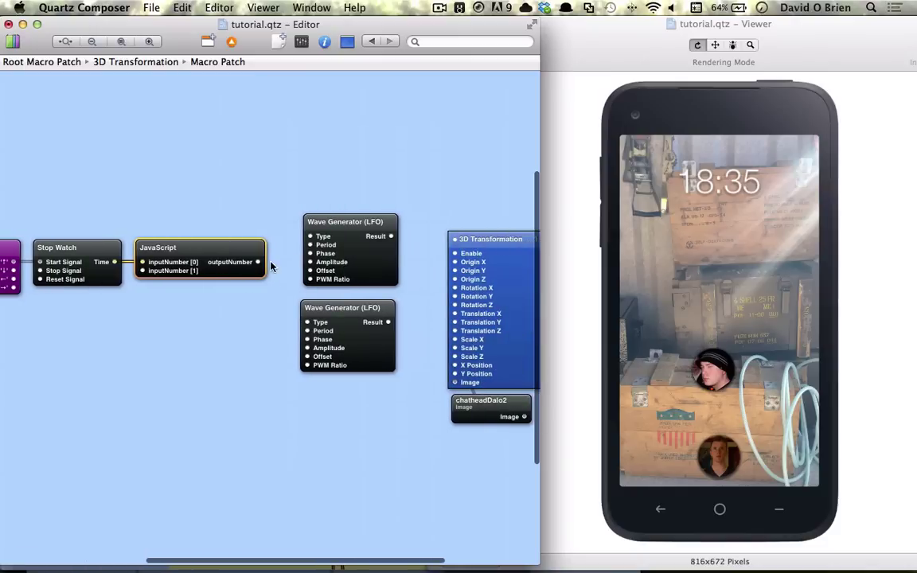
pyautogui.rightClick(365, 239)
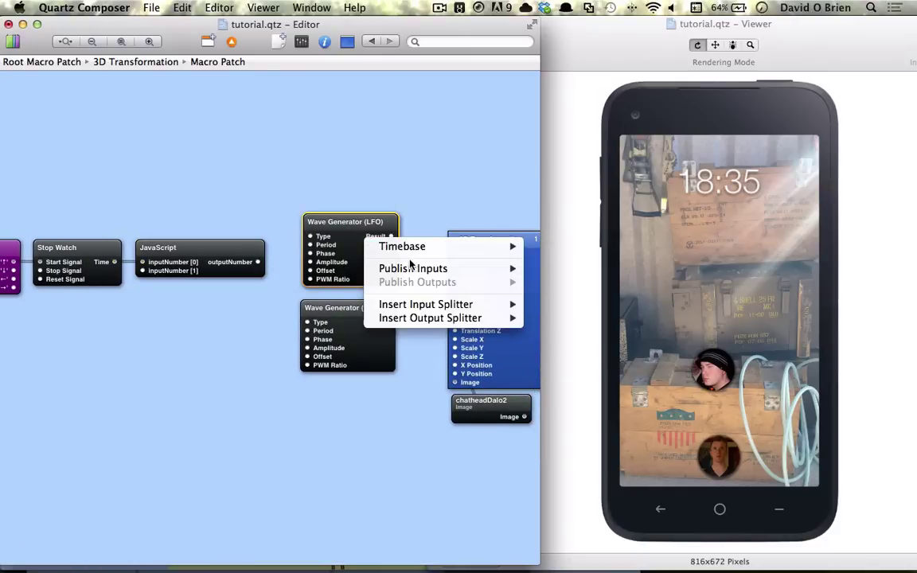
pyautogui.rightClick(356, 239)
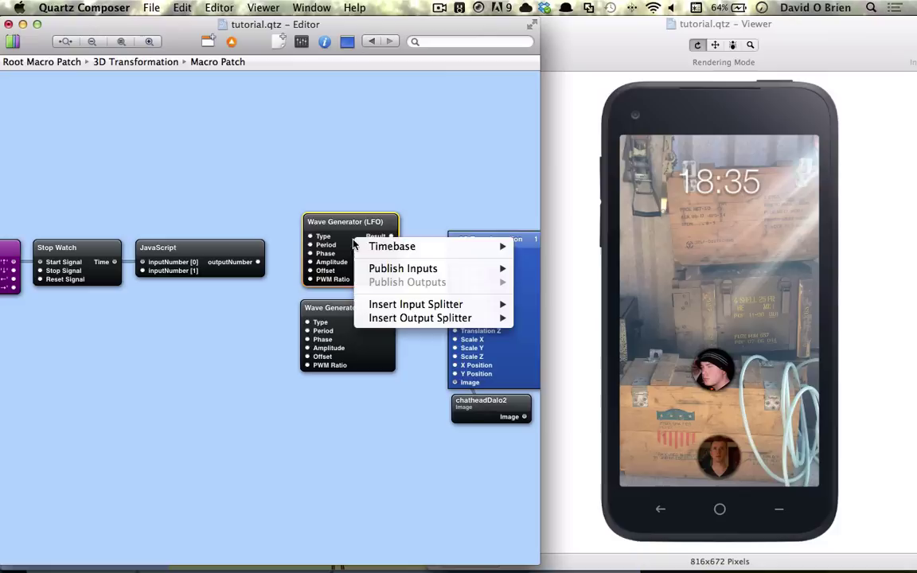
pyautogui.click(299, 239)
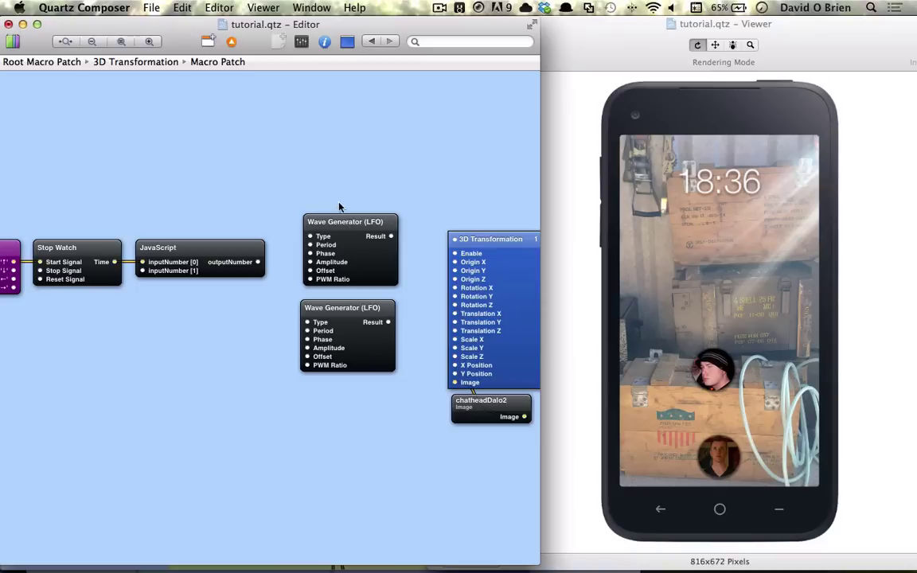
pyautogui.rightClick(341, 253)
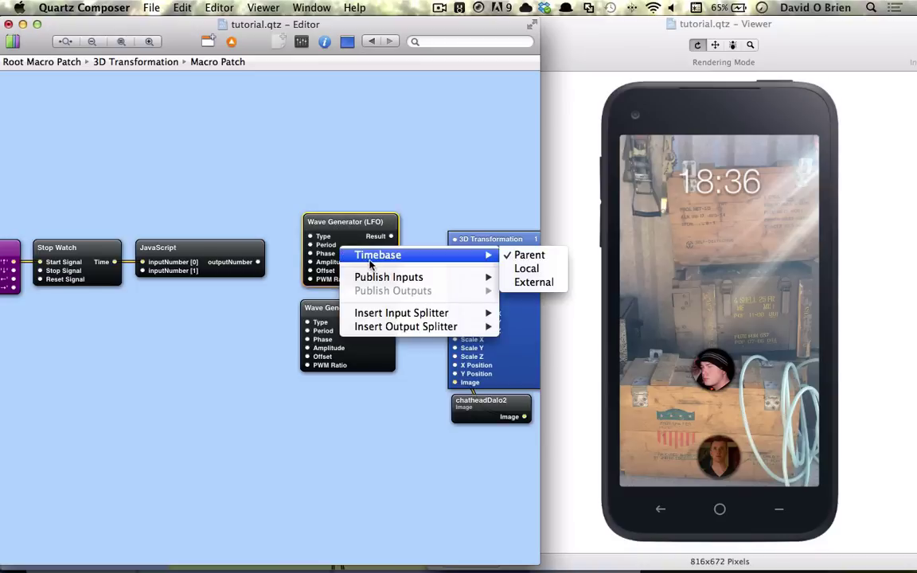
pyautogui.click(539, 284)
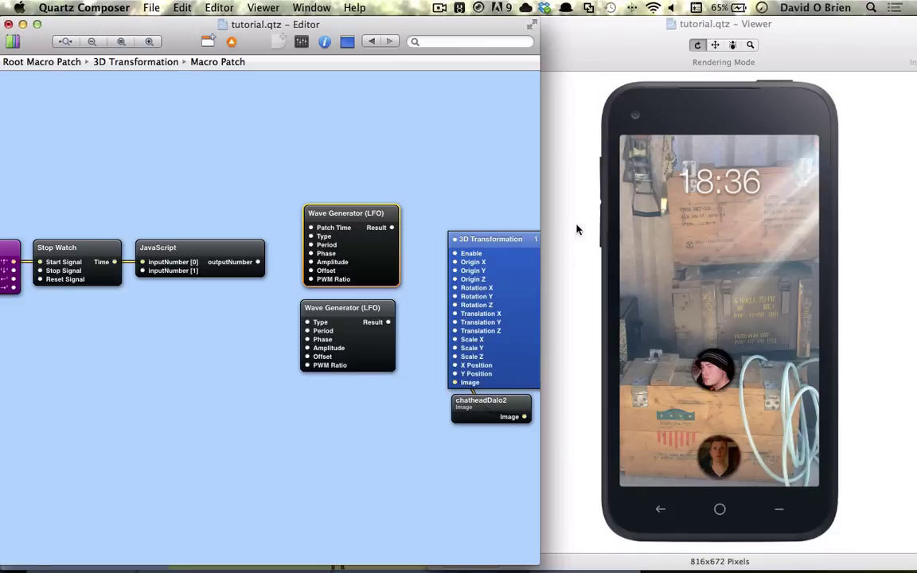
pyautogui.click(615, 148)
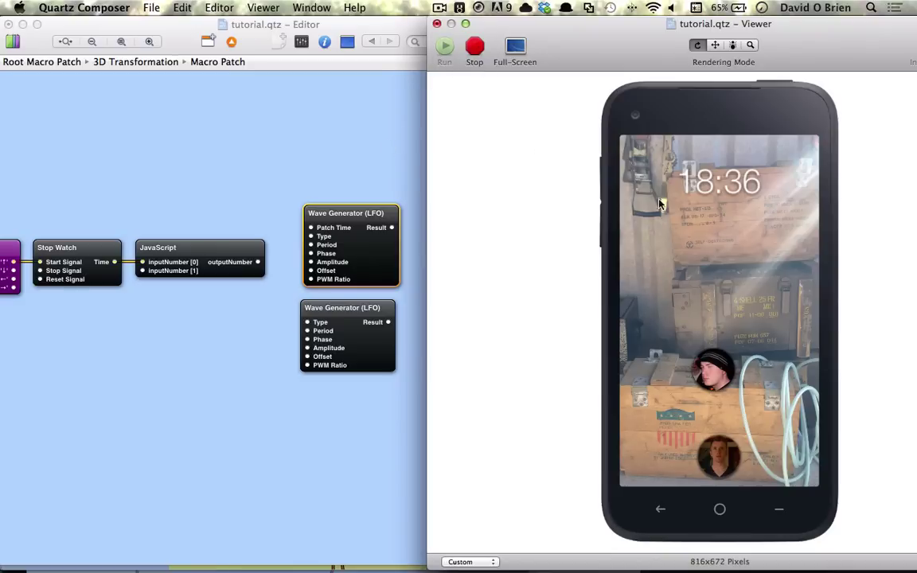
pyautogui.click(404, 173)
# Set the lower Wave Generator's Timebase to External to expose its Patch Time input
pyautogui.rightClick(339, 313)
pyautogui.moveTo(382, 321)
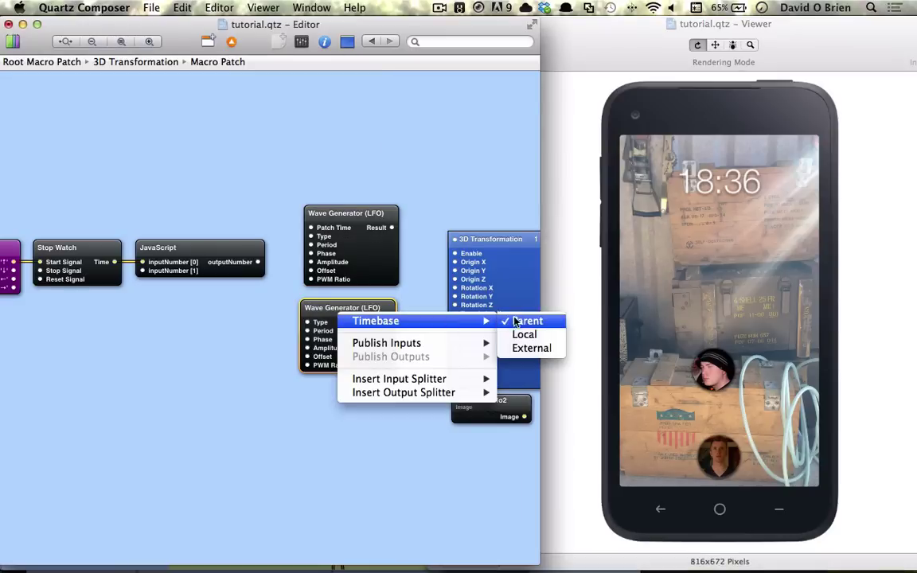
pyautogui.click(532, 348)
pyautogui.moveTo(339, 328); pyautogui.dragTo(340, 329)
# Connect outputNumber to both LFOs' Patch Time, and their Results to X and Y Position
pyautogui.moveTo(258, 263); pyautogui.dragTo(310, 227)
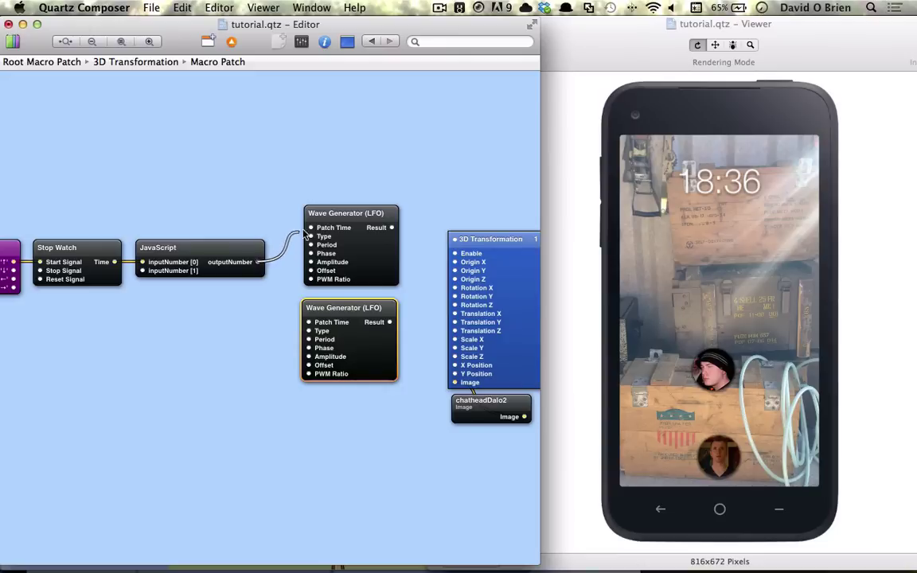
pyautogui.moveTo(258, 263); pyautogui.dragTo(306, 321)
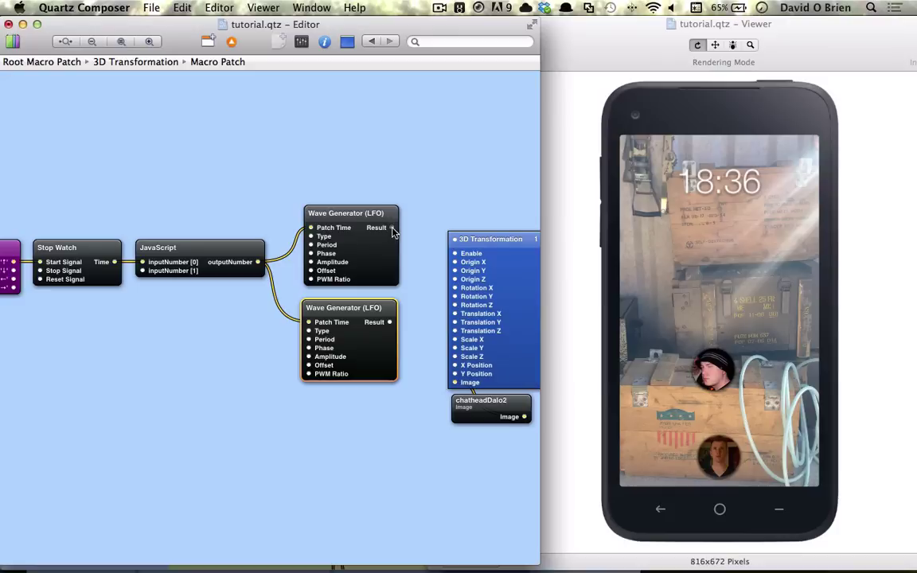
pyautogui.moveTo(392, 229); pyautogui.dragTo(452, 365)
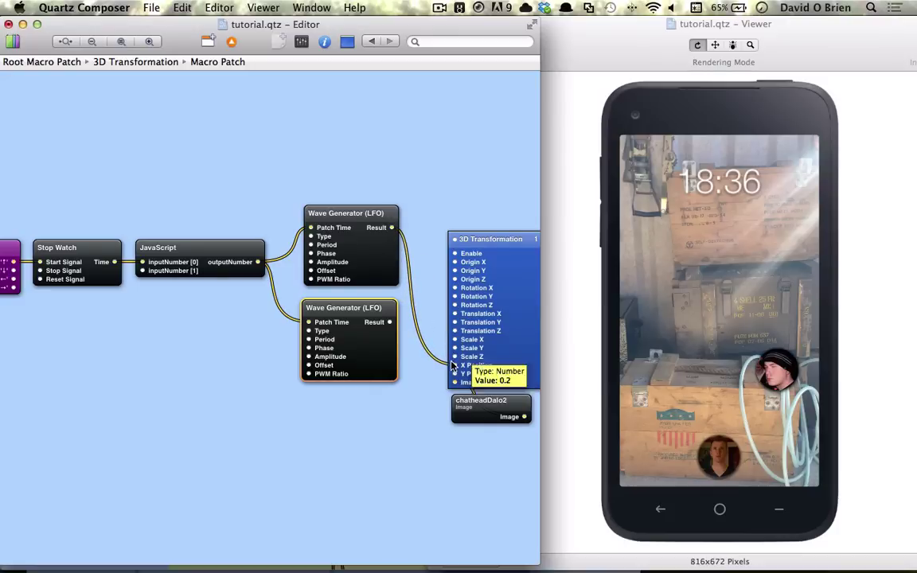
pyautogui.moveTo(389, 321); pyautogui.dragTo(462, 374)
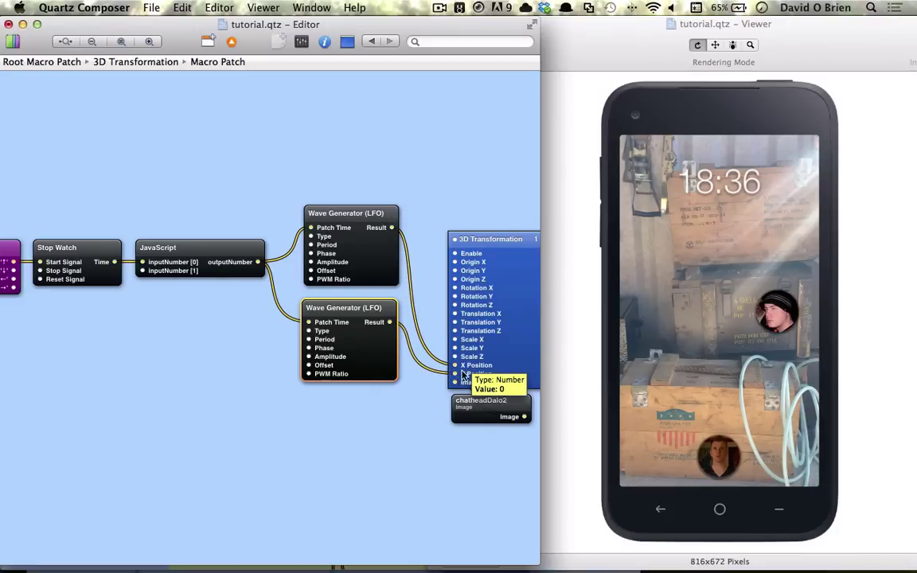
# Check the motion in the Viewer, then move the 3D Transformation patch up and right
pyautogui.click(712, 323)
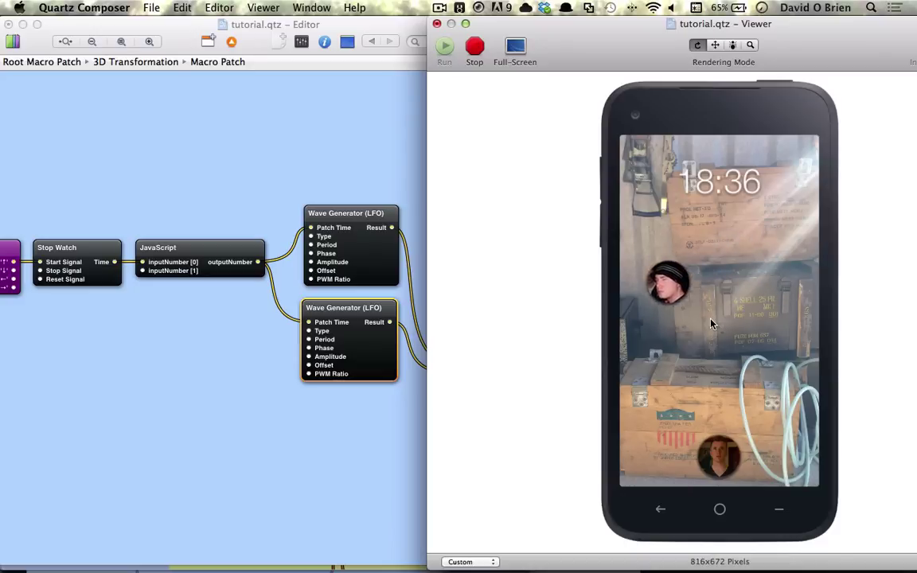
pyautogui.hscroll(3, 406, 288)
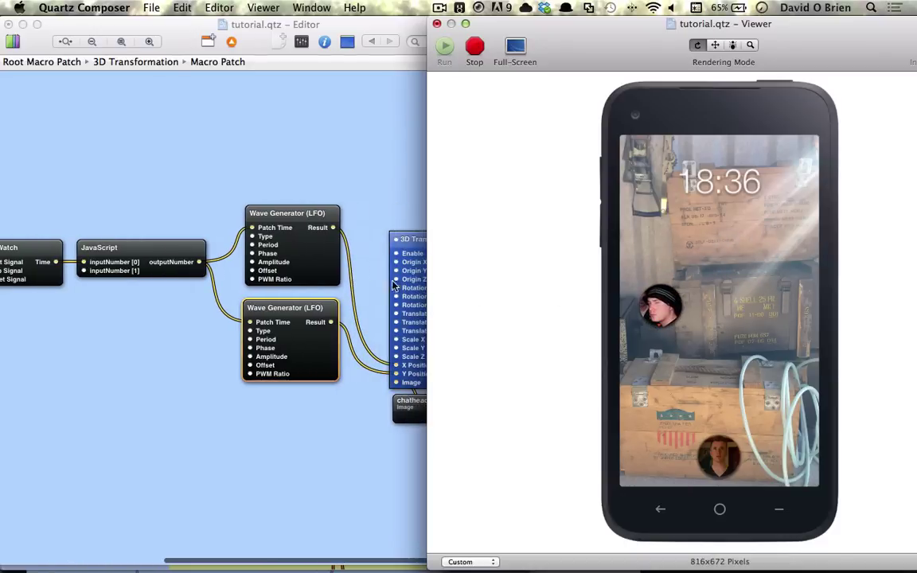
pyautogui.click(379, 272)
pyautogui.hscroll(3, 379, 273)
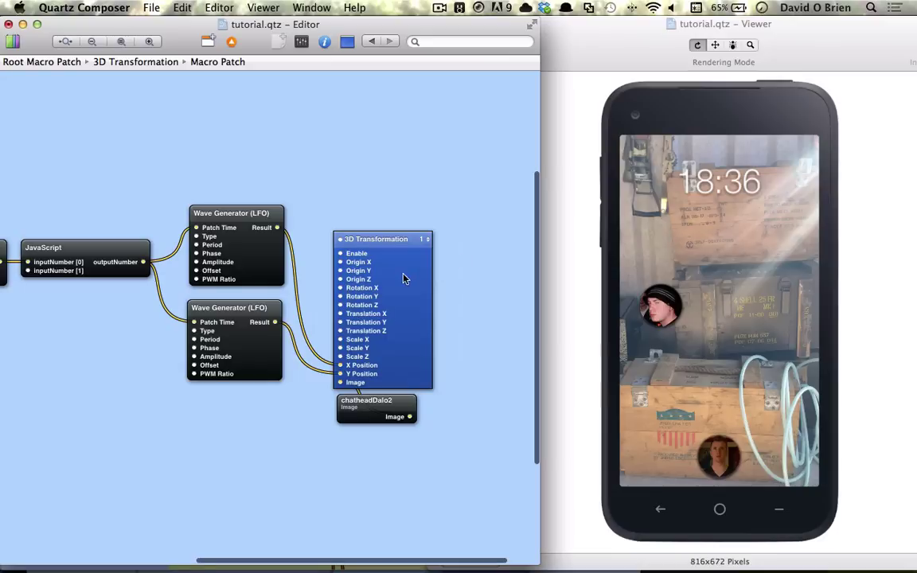
pyautogui.moveTo(405, 279); pyautogui.dragTo(501, 235)
# Give the upper Wave Generator Amplitude 0.29 and Offset 0.57
pyautogui.click(230, 255)
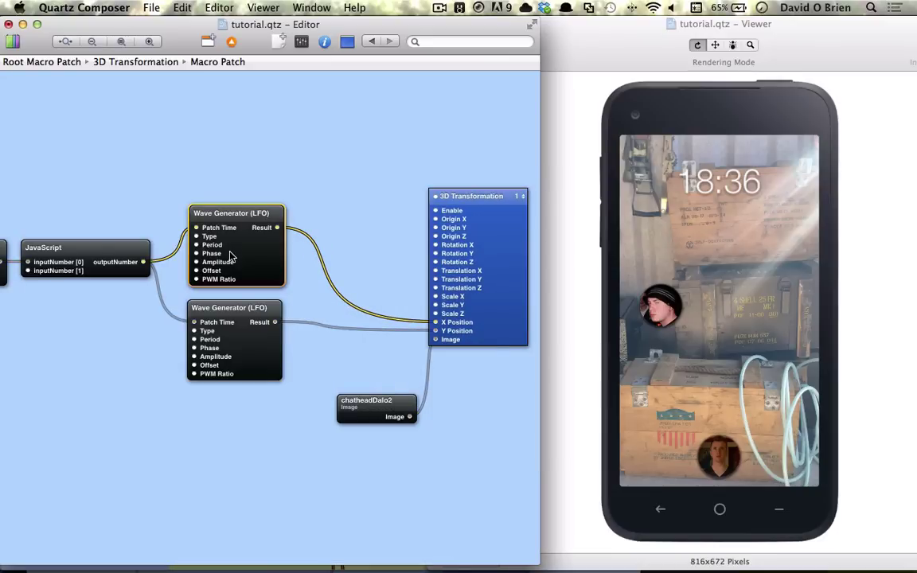
pyautogui.press('super+i')
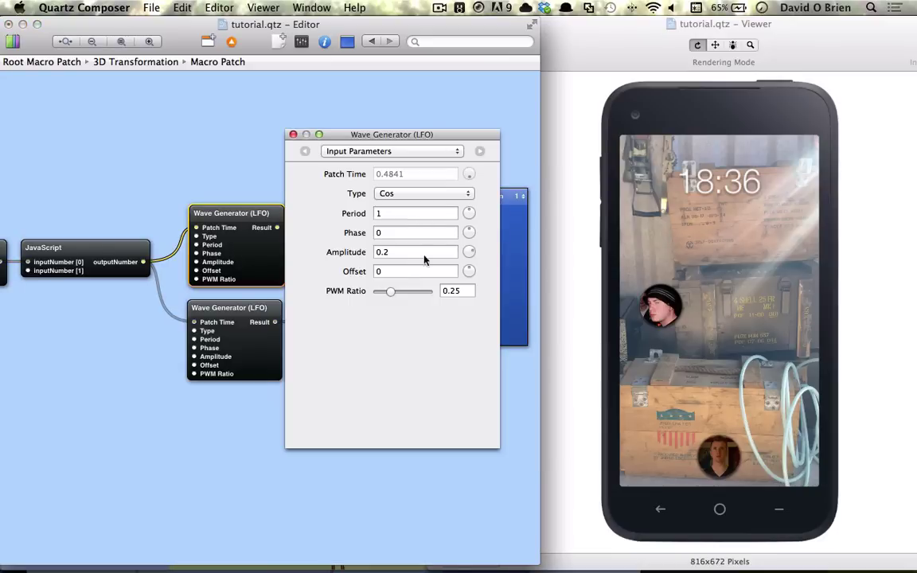
pyautogui.click(394, 251)
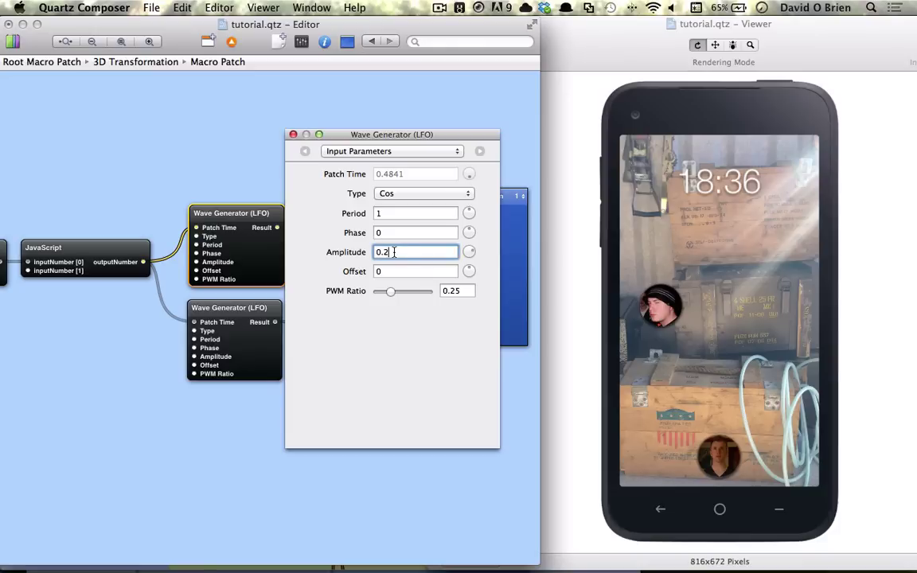
pyautogui.write('9')
pyautogui.press('Return')
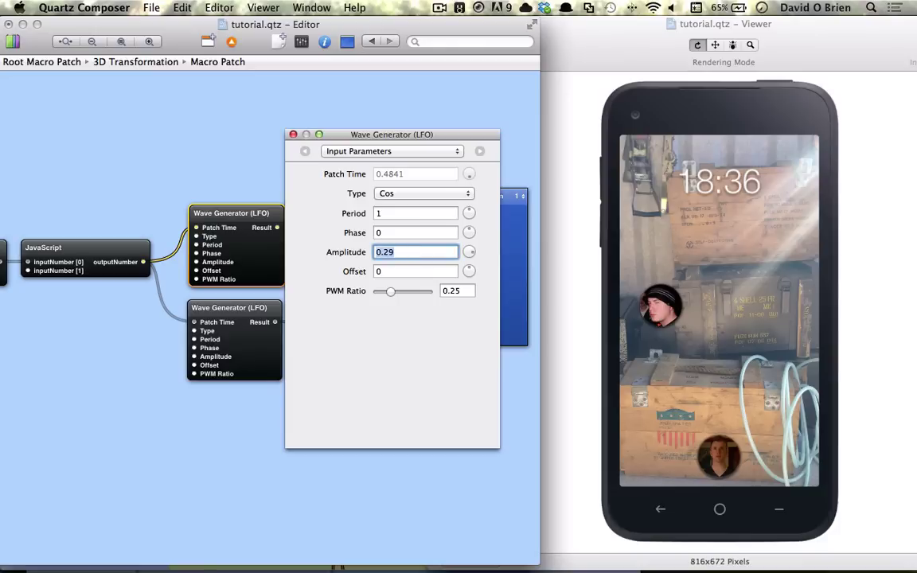
pyautogui.click(387, 271)
pyautogui.write('.')
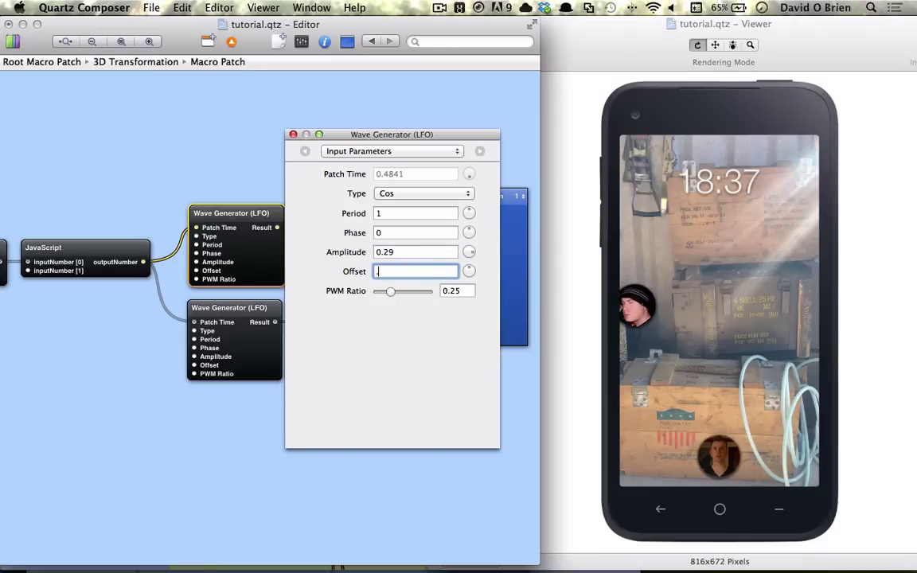
pyautogui.write('57')
pyautogui.press('Return')
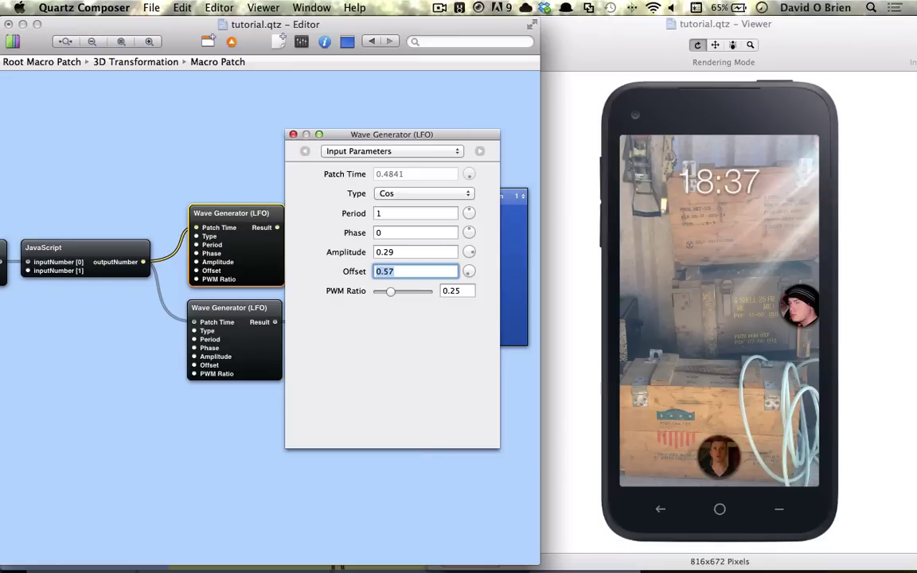
# Set the lower Wave Generator's Offset to 0.287 and check the result in the Viewer
pyautogui.click(241, 332)
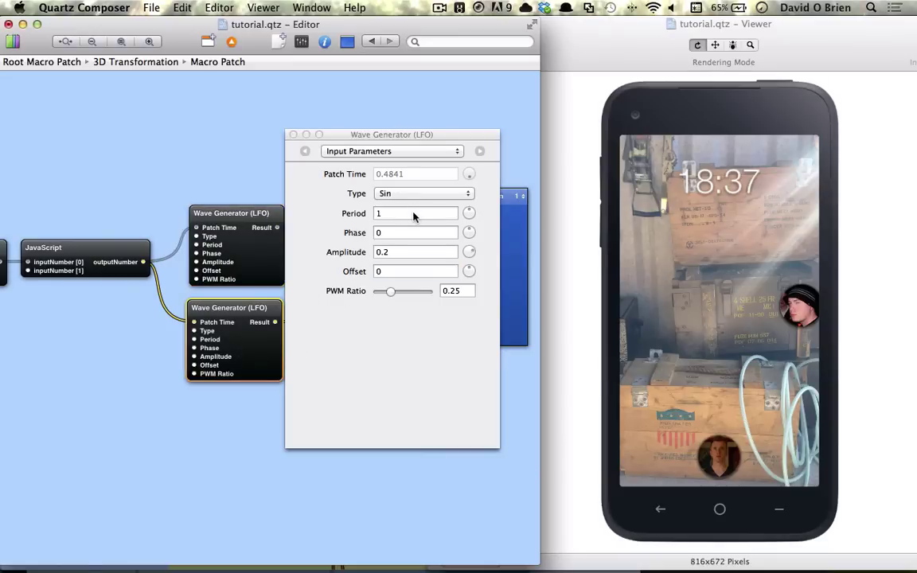
pyautogui.moveTo(380, 139)
pyautogui.mouseDown()
pyautogui.moveTo(284, 139)
pyautogui.moveTo(393, 137)
pyautogui.mouseUp()
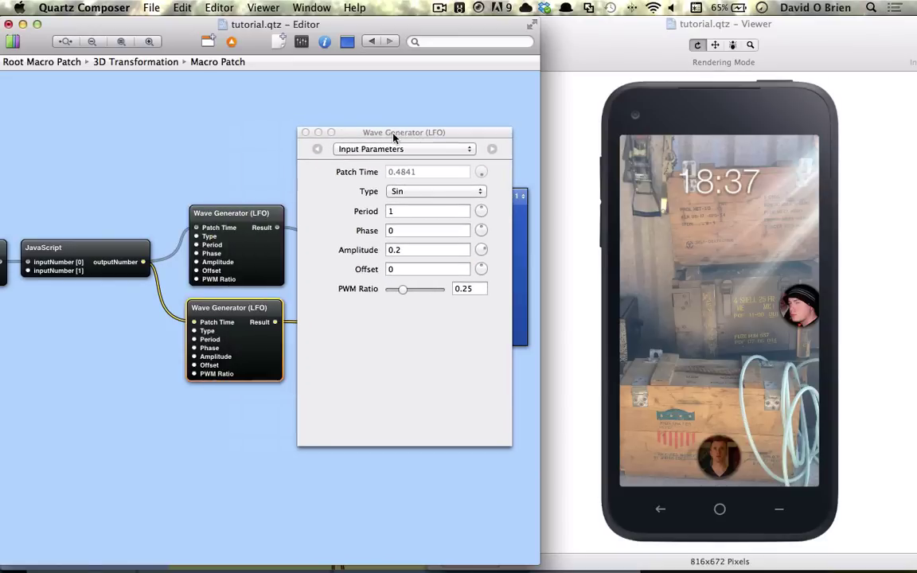
pyautogui.click(412, 268)
pyautogui.press('BackSpace')
pyautogui.write('.2')
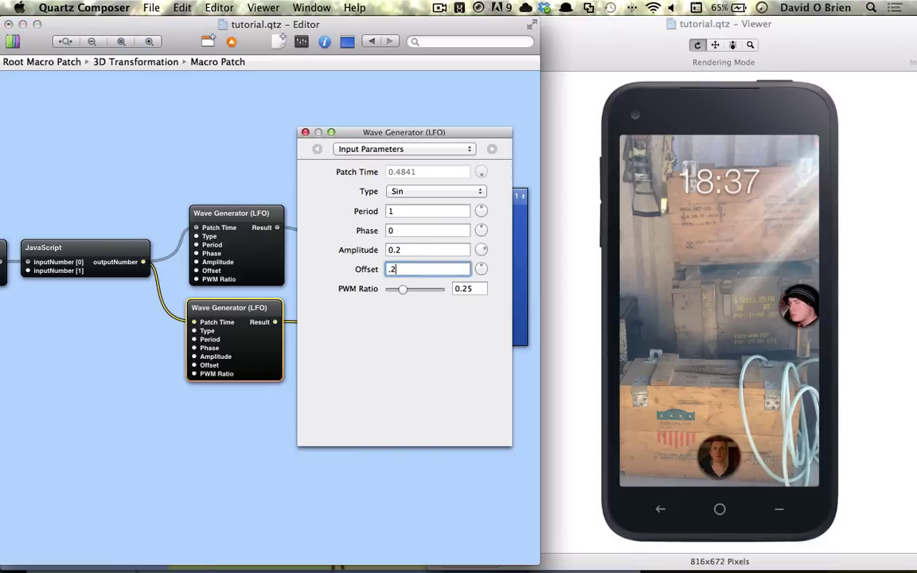
pyautogui.write('87')
pyautogui.press('Return')
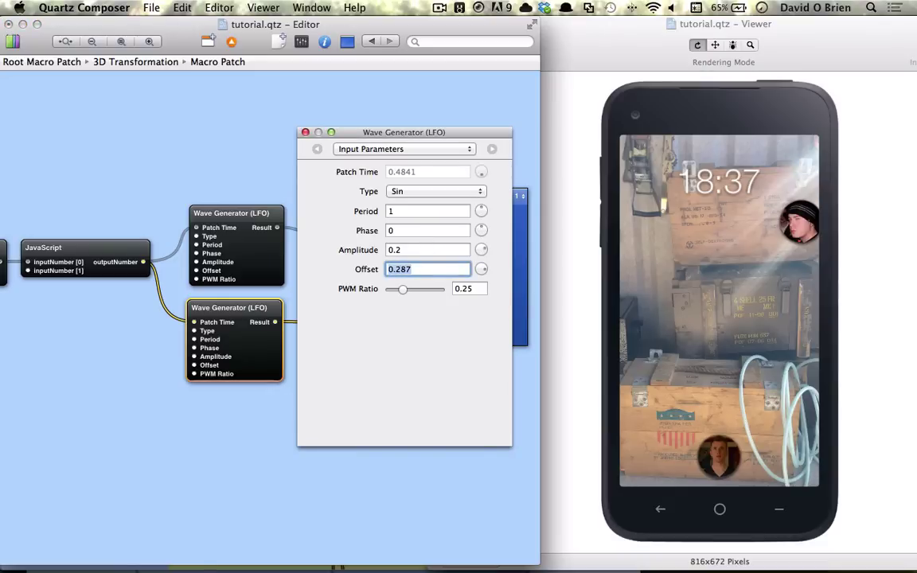
pyautogui.click(306, 133)
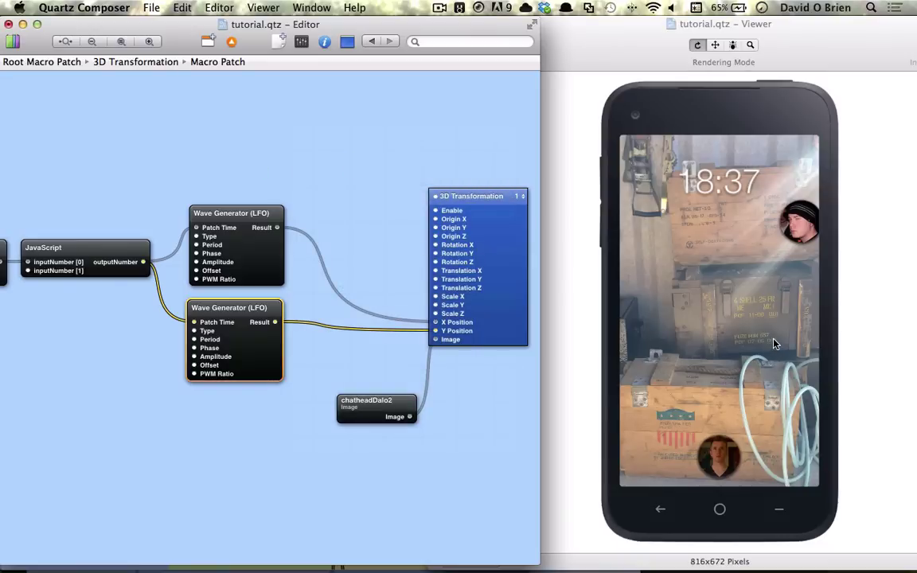
pyautogui.hotkey('shift', 'Up')
pyautogui.click(825, 354)
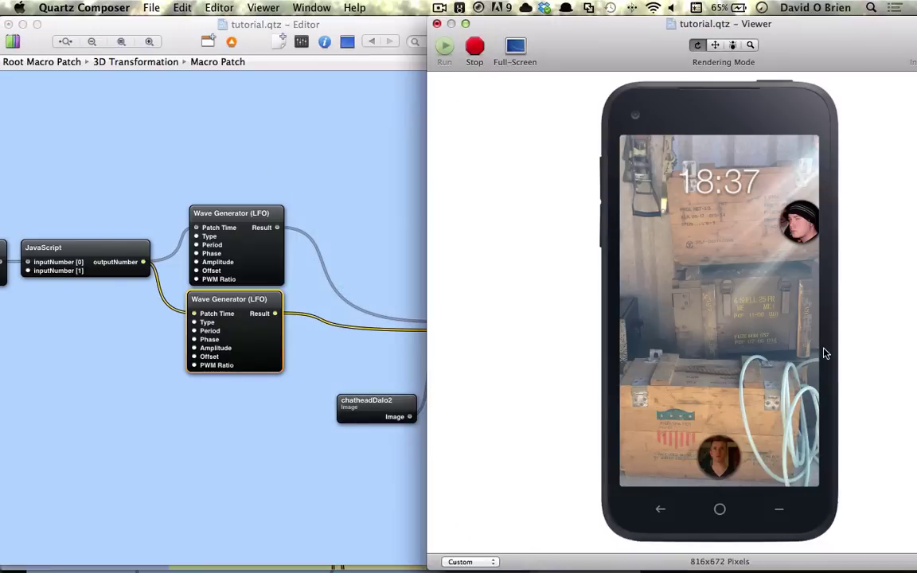